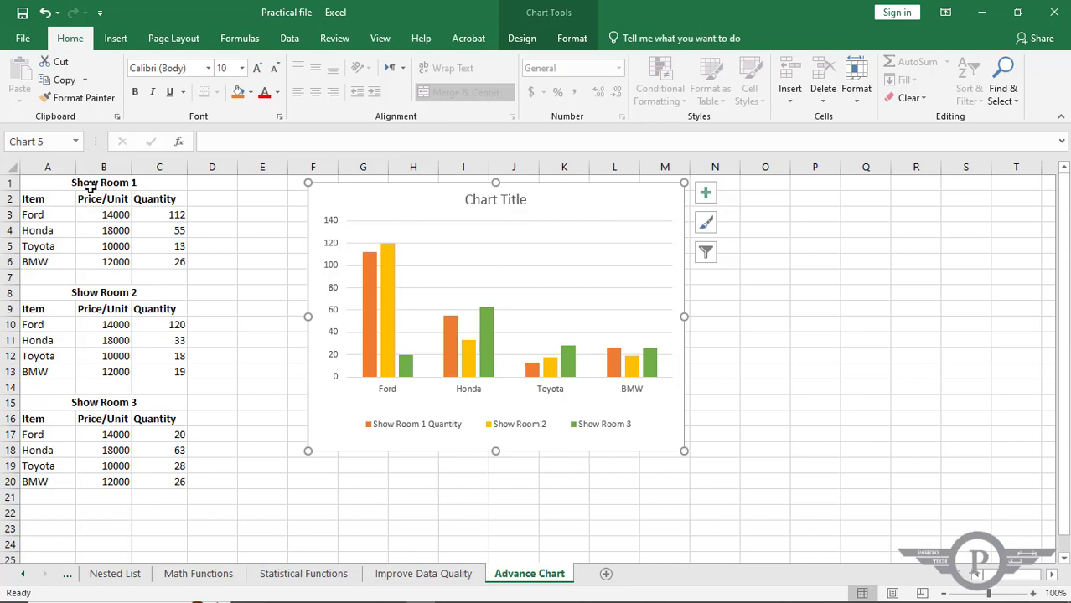
Examine the Show Room 1, 2 and 3 tables and their Price/Unit and Quantity columns beside the existing column chart
drag(34, 183, 117, 263)
click(522, 260)
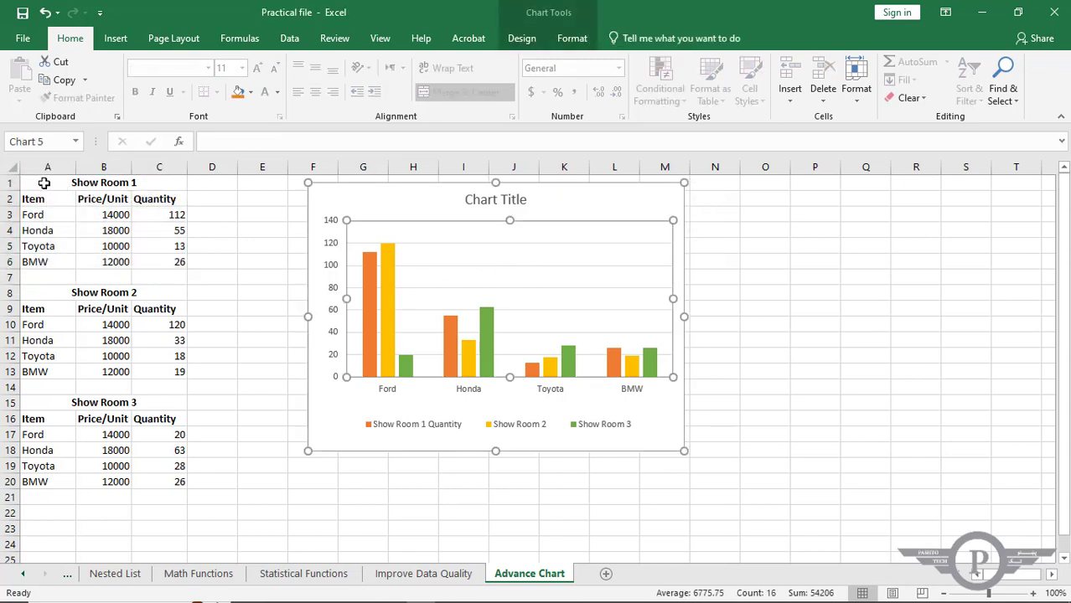
drag(42, 178, 125, 260)
drag(47, 291, 140, 371)
drag(48, 400, 146, 475)
click(118, 404)
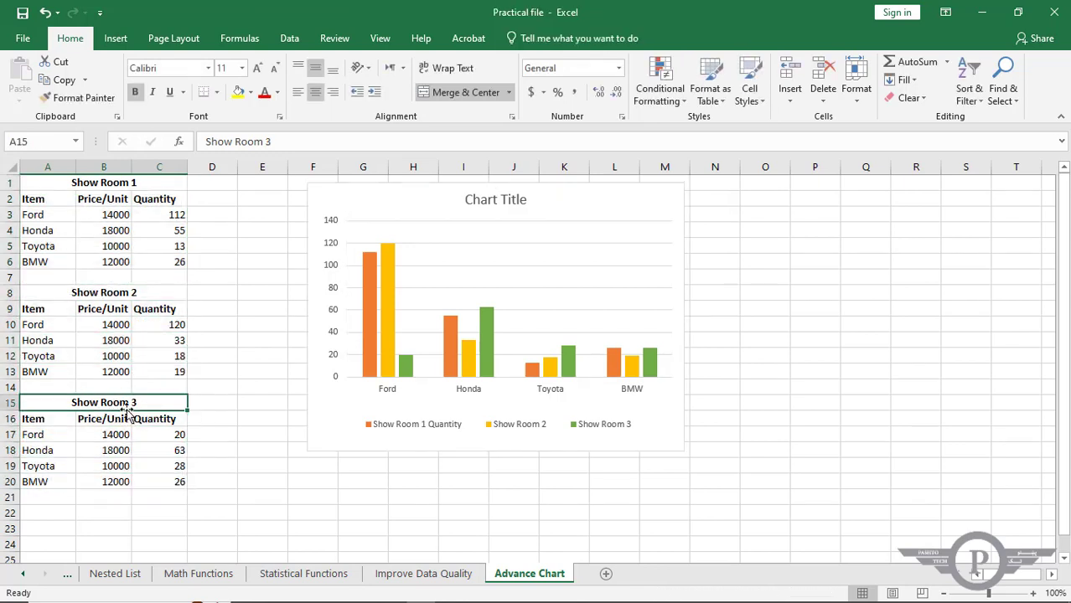
click(124, 181)
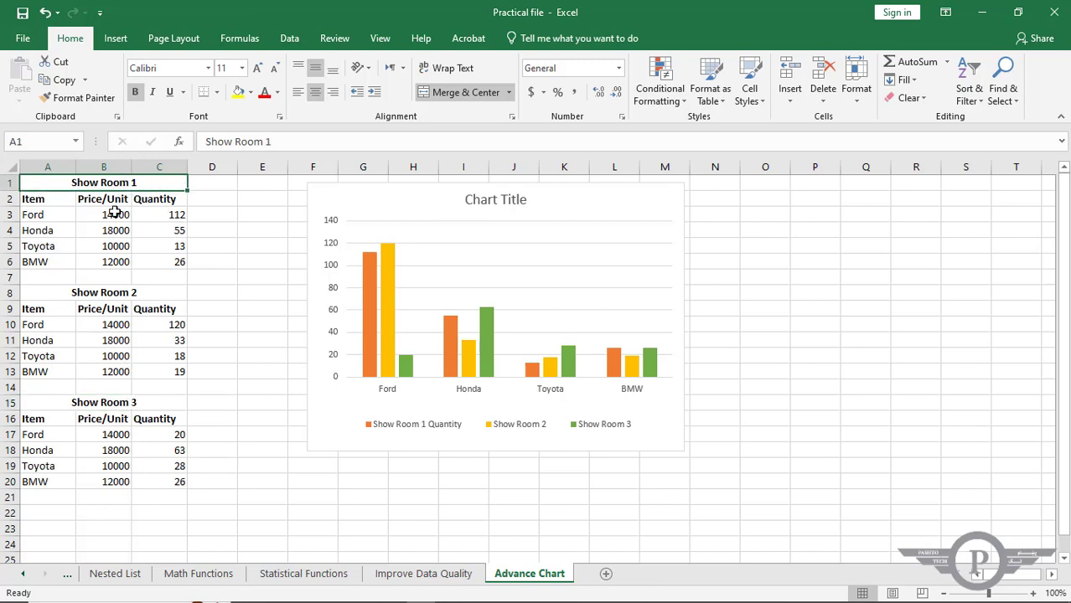
click(111, 168)
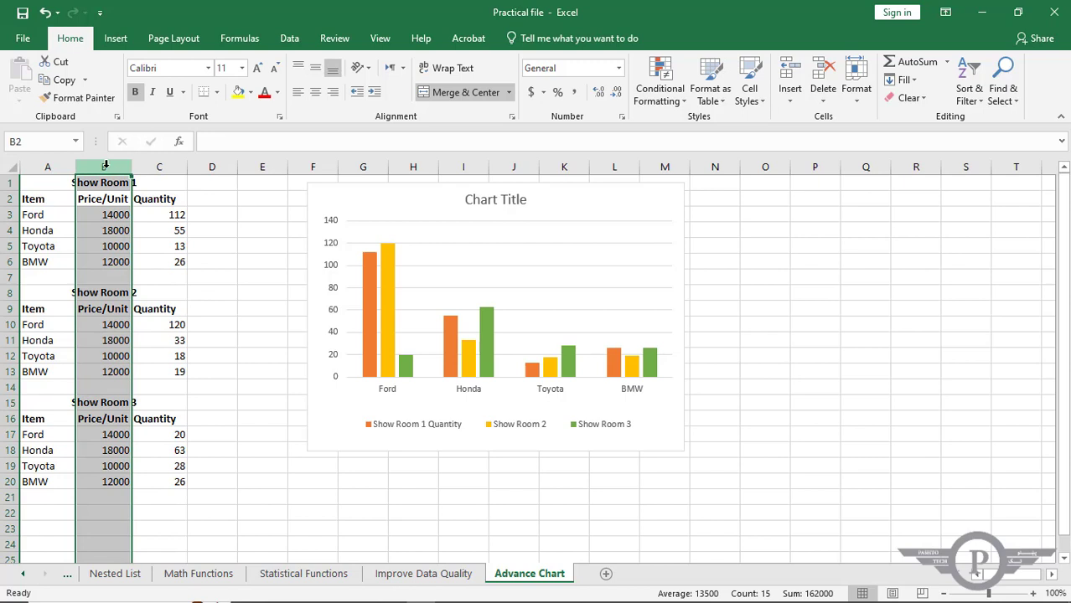
click(171, 158)
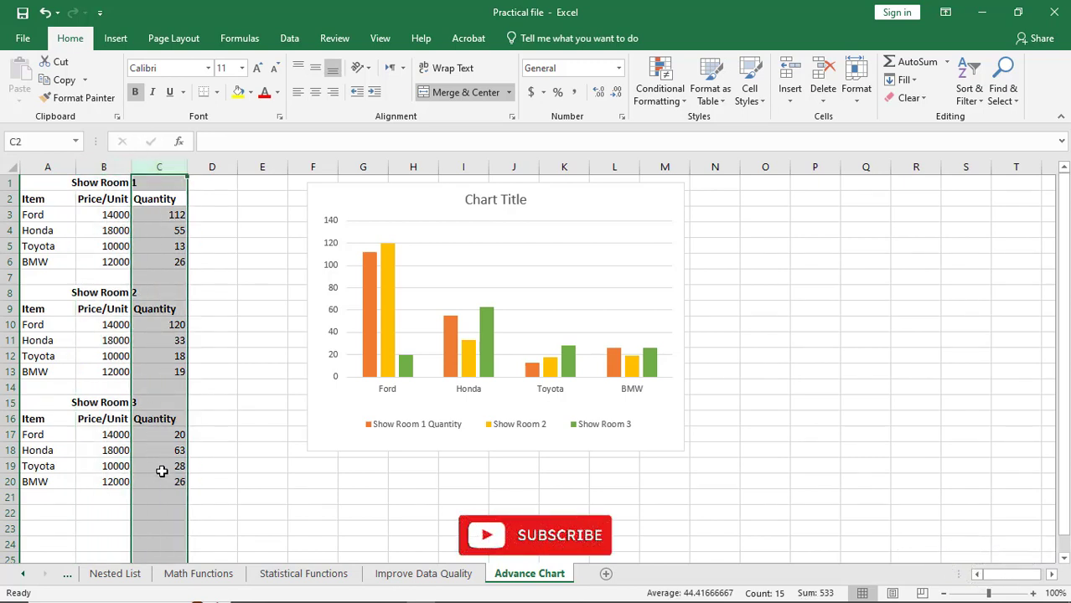
drag(162, 482, 172, 201)
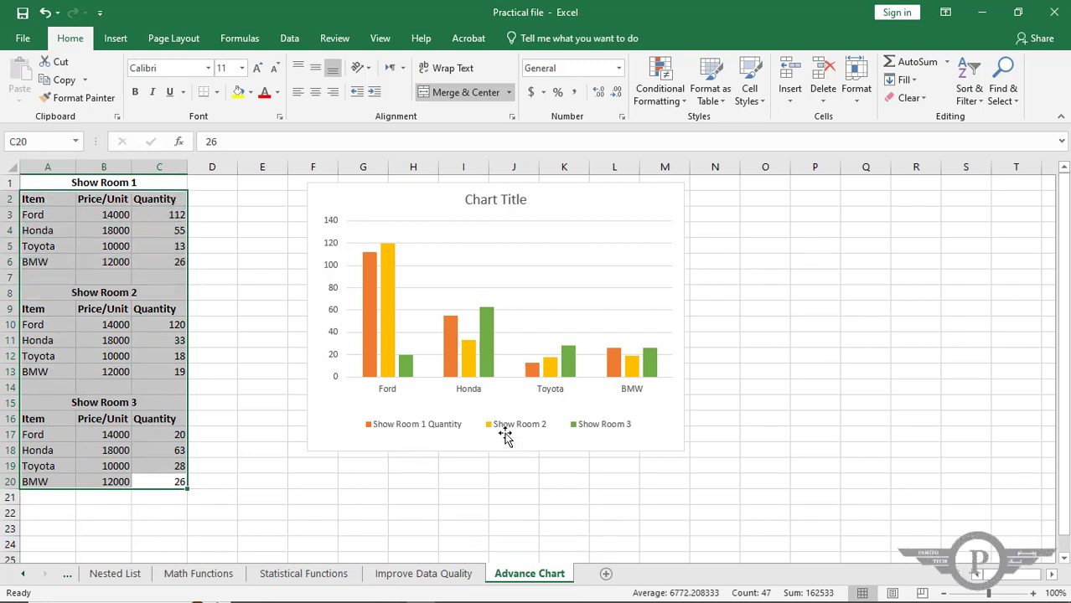
Delete the existing chart and insert the recommended Clustered Column chart for the Show Room 1 table in A1:C6
click(599, 434)
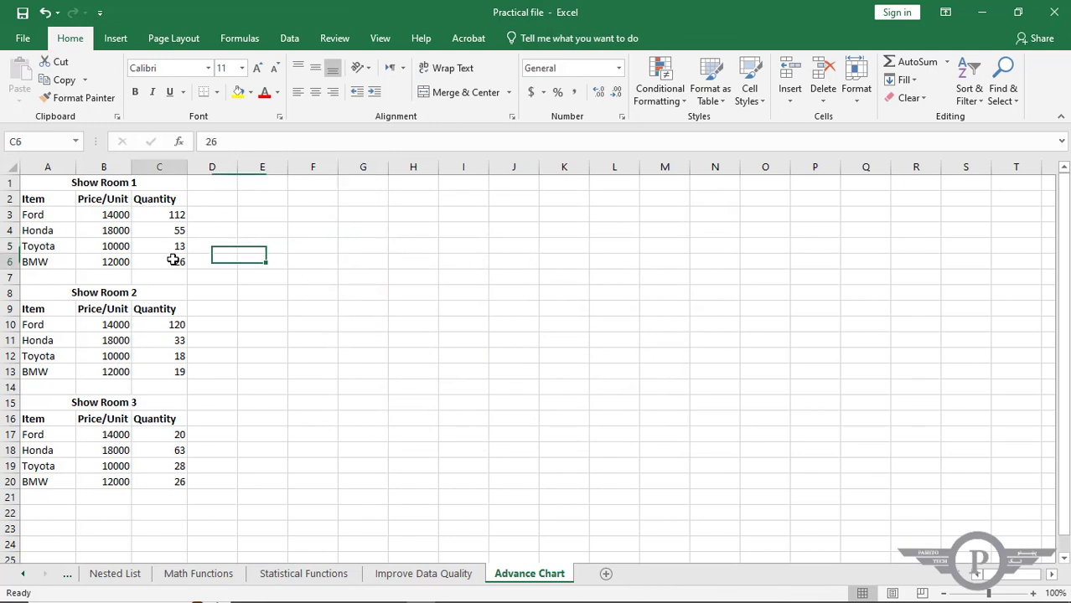
drag(174, 260, 35, 183)
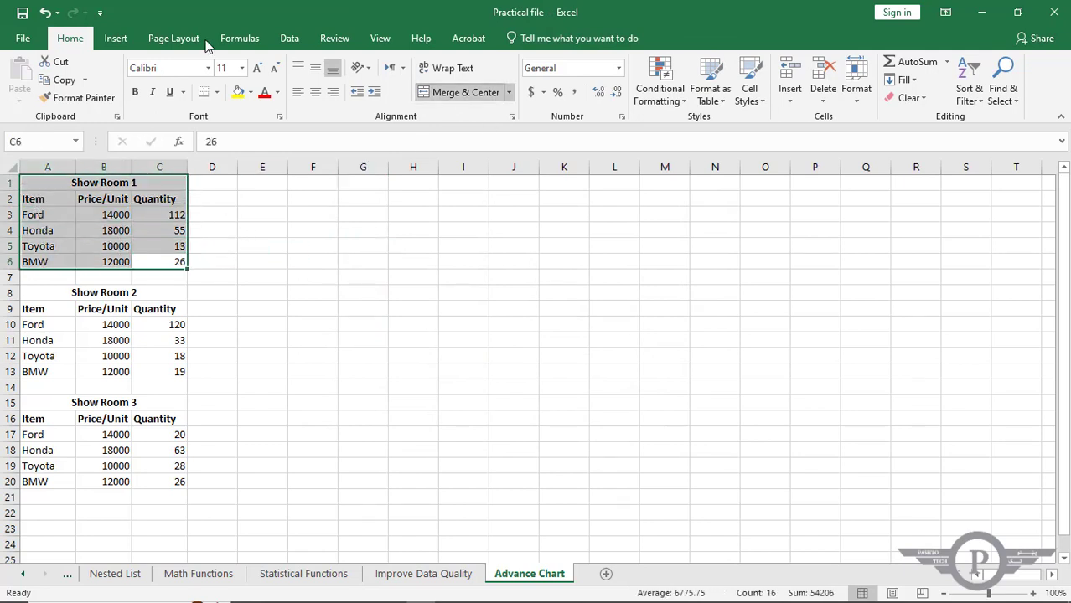
click(116, 38)
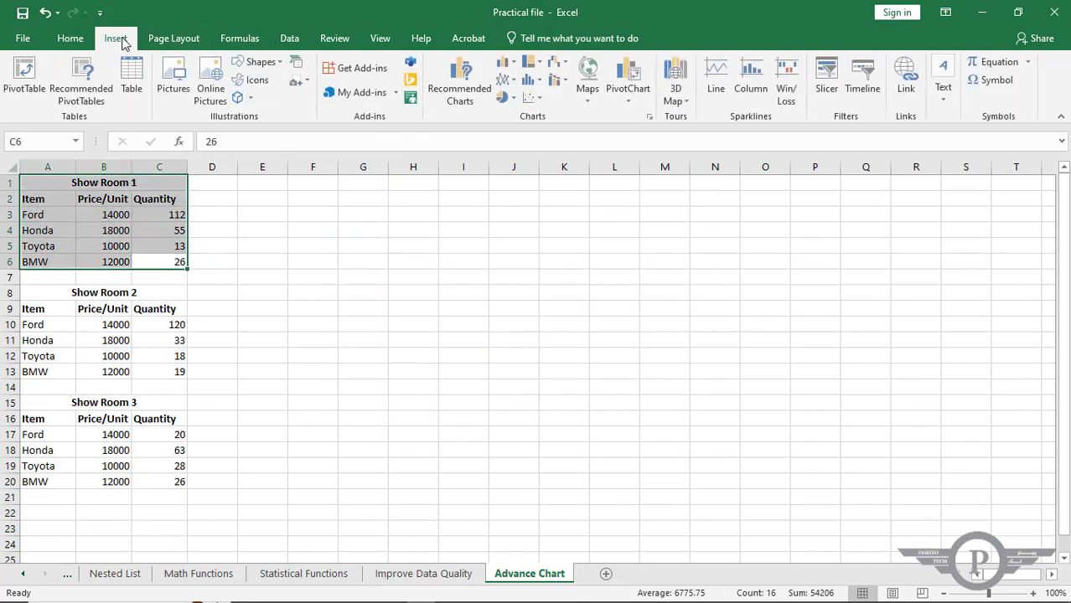
click(463, 91)
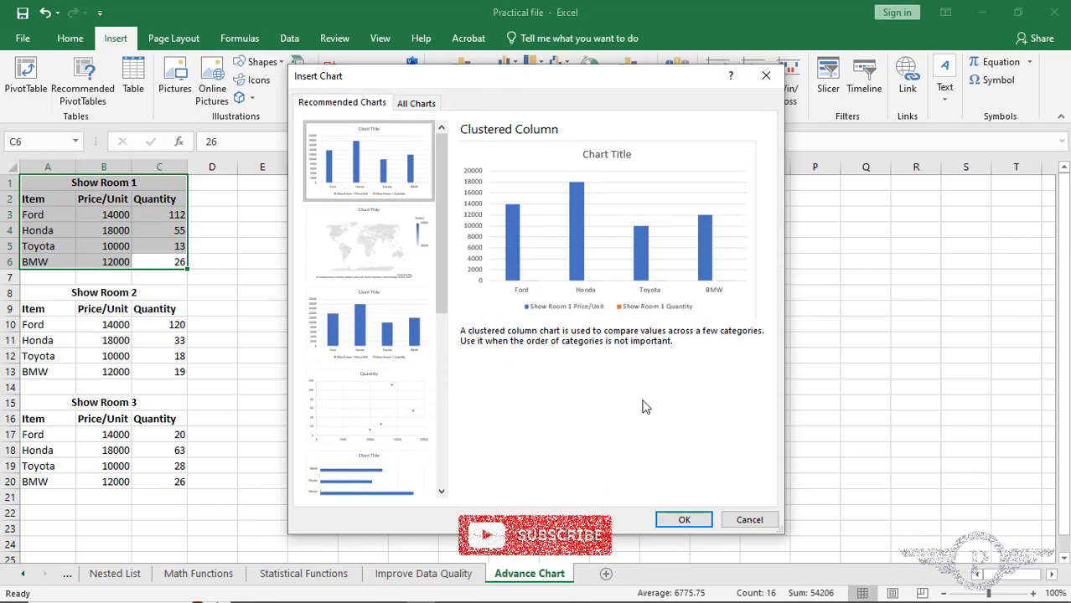
click(684, 521)
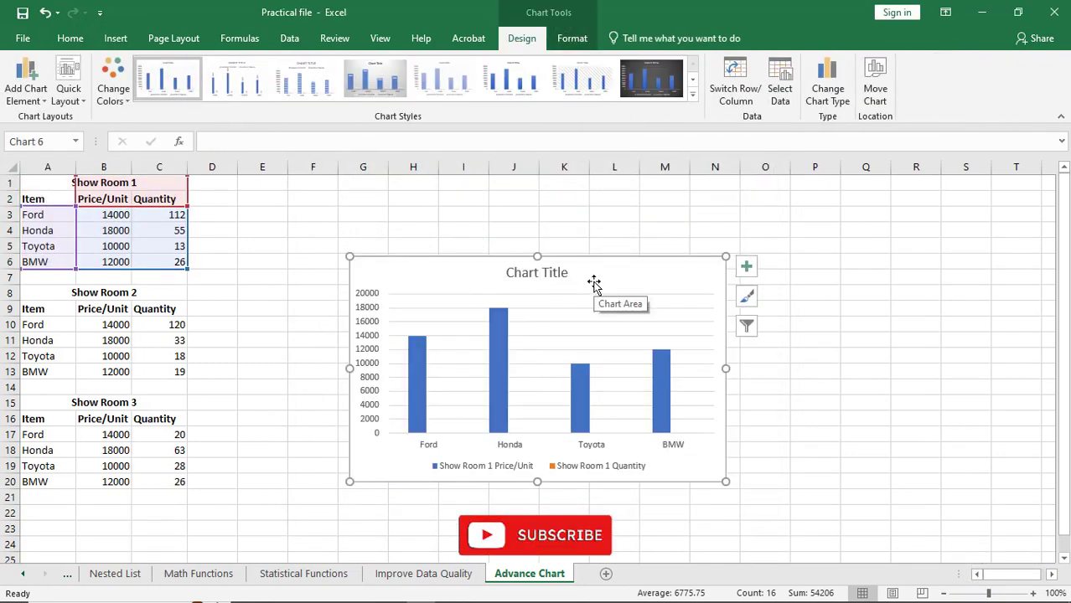
Move the new chart up beside the tables and extend its lower edge to about row 20
drag(592, 284, 575, 220)
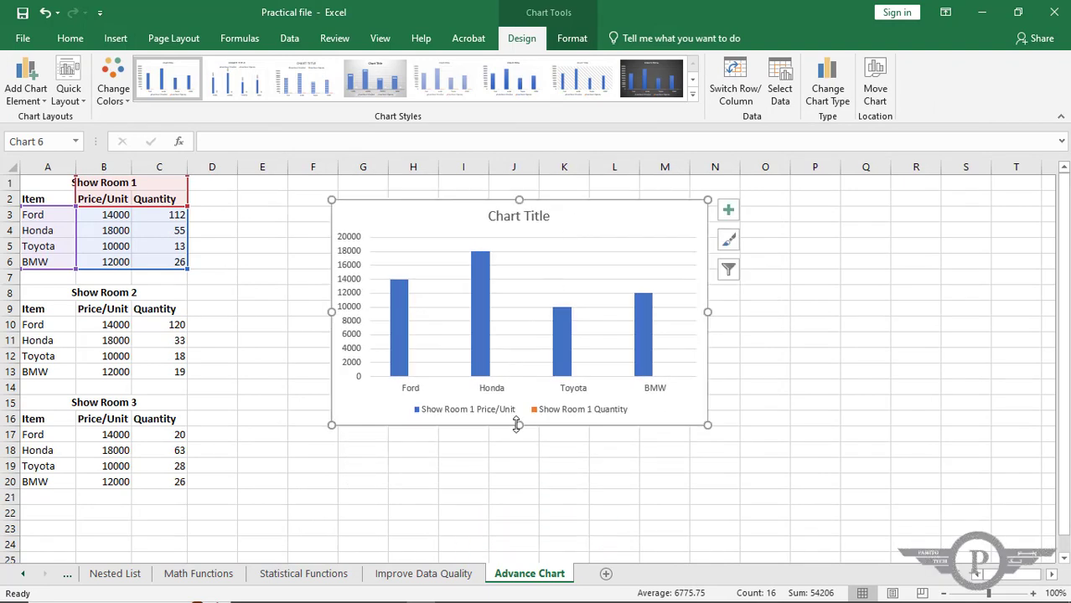
drag(518, 426, 517, 475)
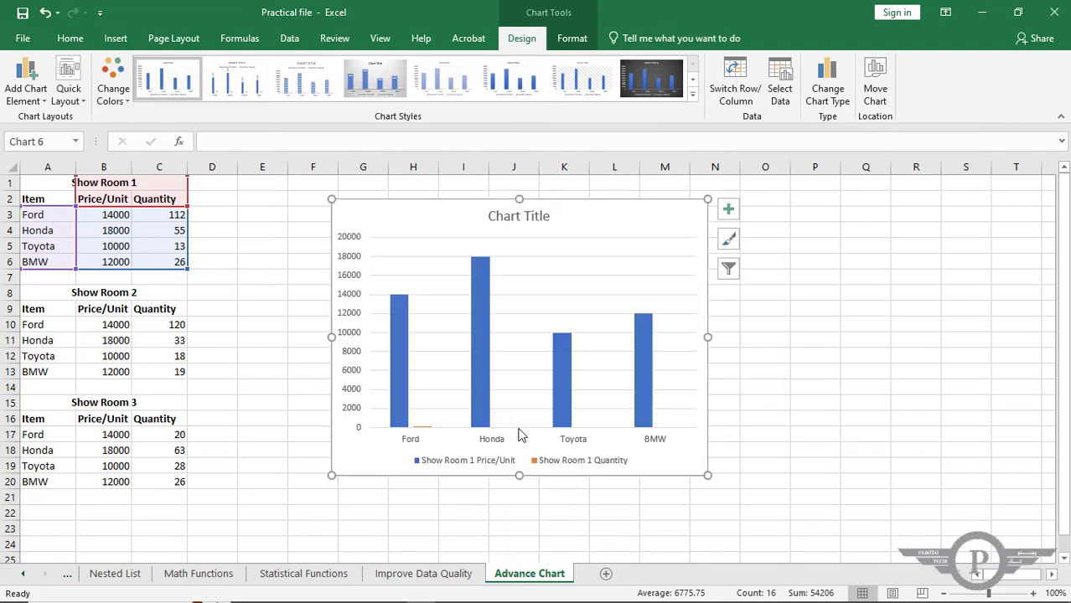
Shorten the chart's plot area from below and enlarge the legend box upward to just beneath the category labels
click(519, 423)
drag(535, 417, 538, 396)
click(533, 452)
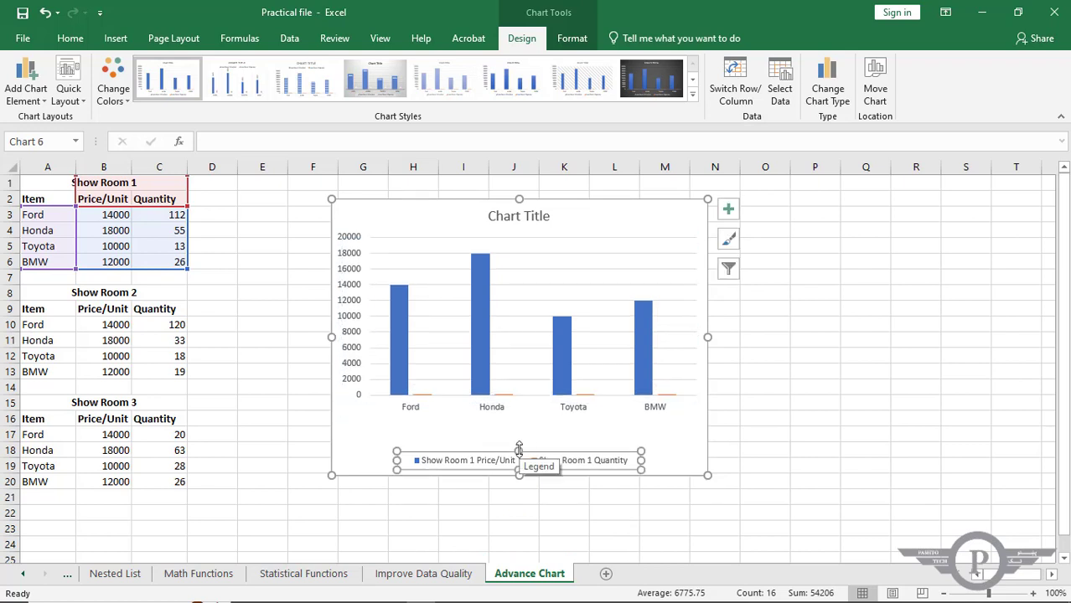
drag(521, 459, 521, 423)
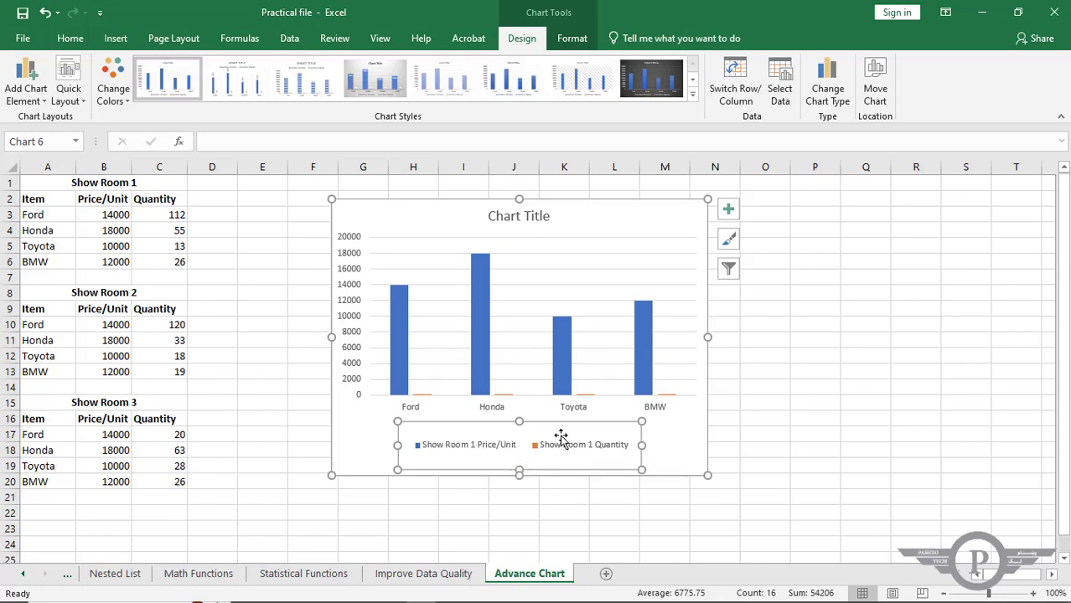
drag(520, 421, 520, 414)
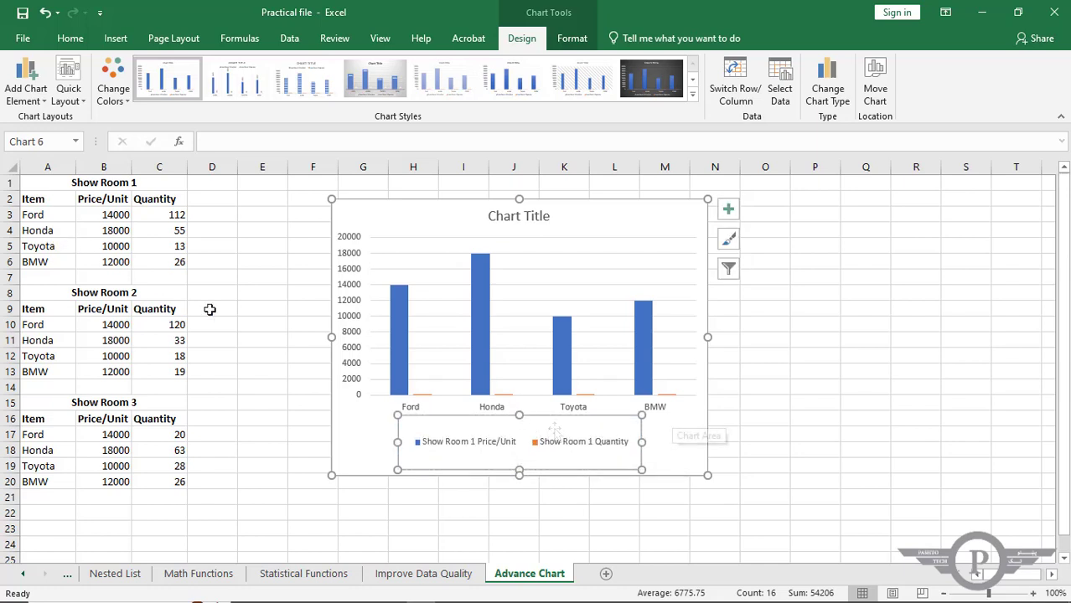
click(81, 183)
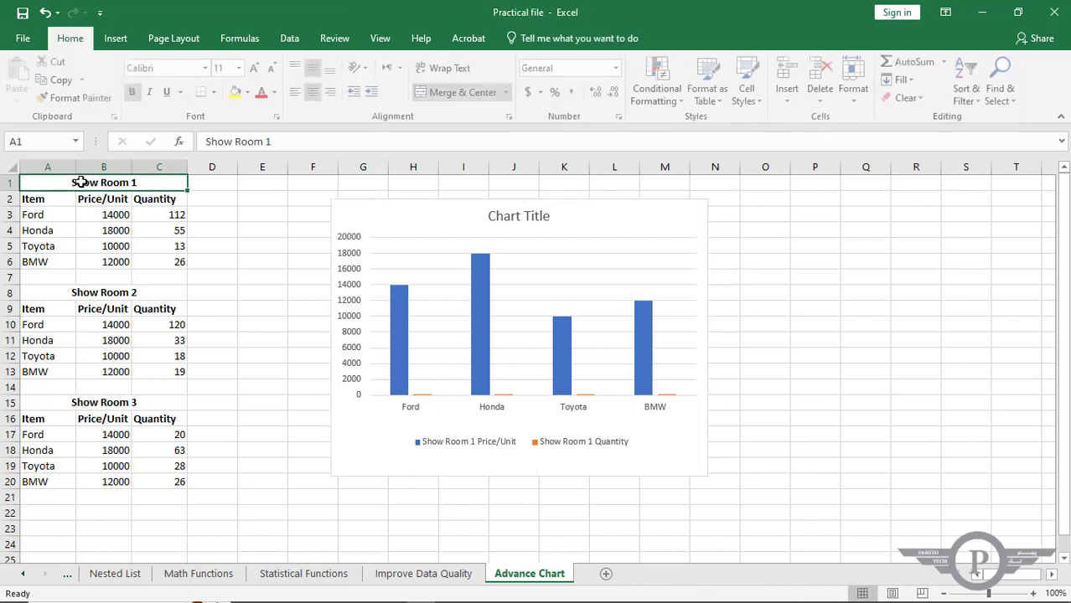
click(103, 292)
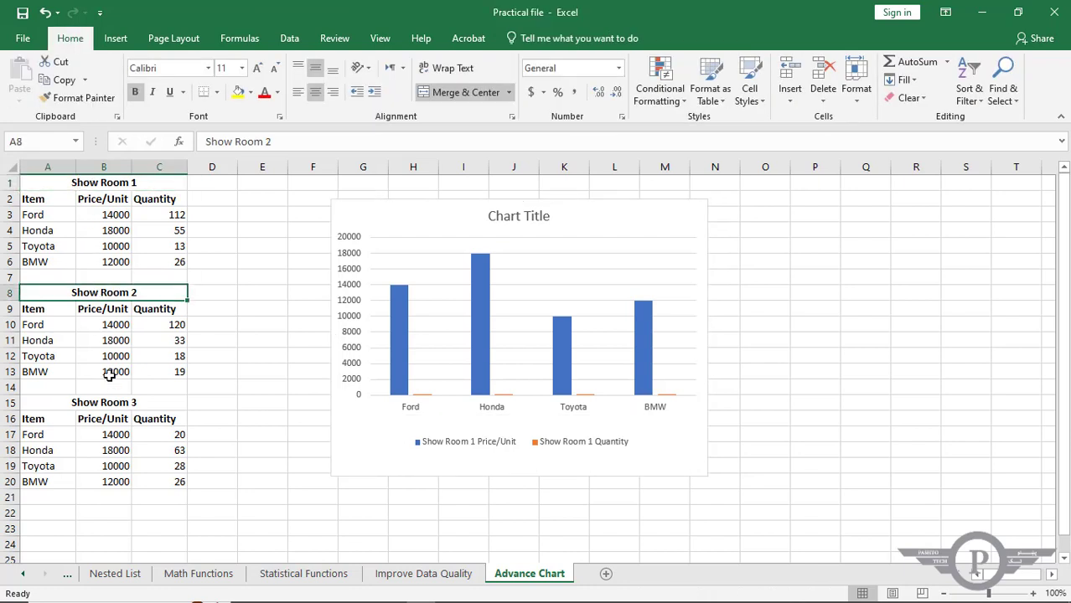
click(109, 406)
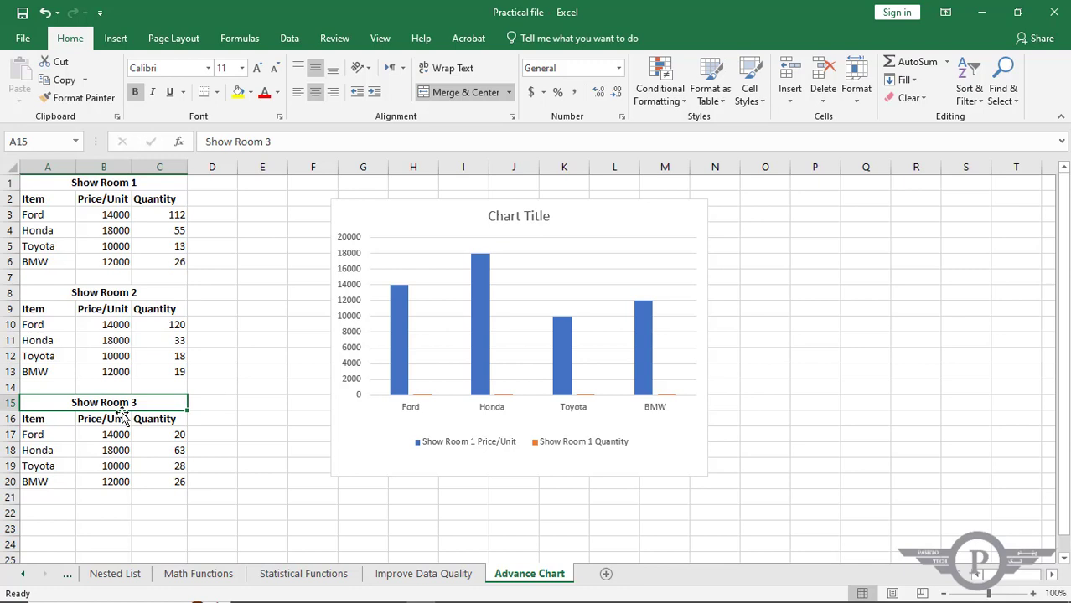
Add a new data series to the chart's data source, taking its name from the Show Room 2 heading in A8:C8
click(677, 211)
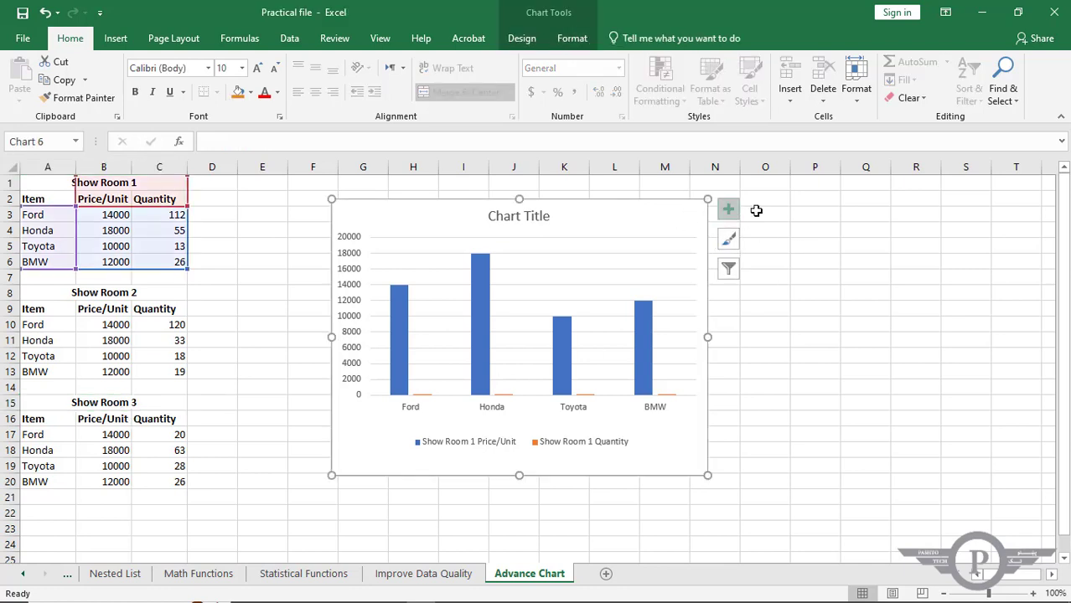
click(729, 269)
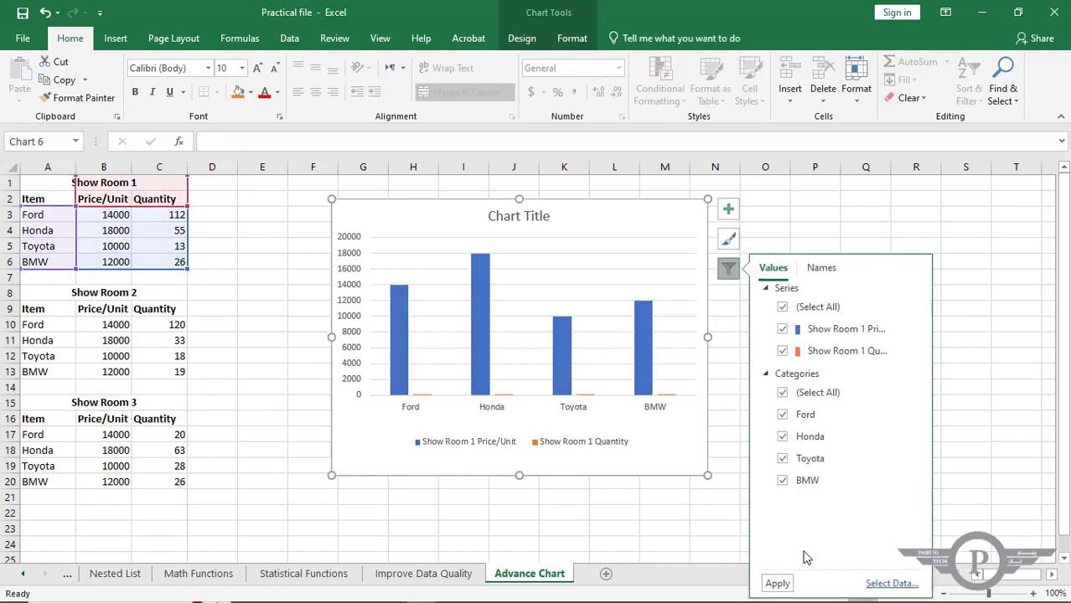
click(875, 587)
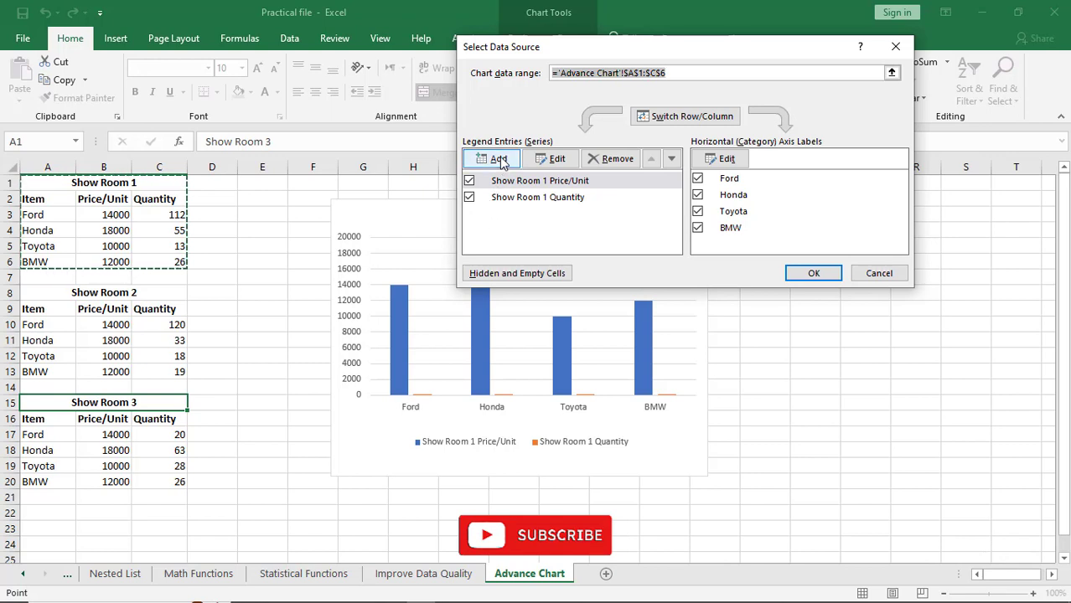
click(499, 159)
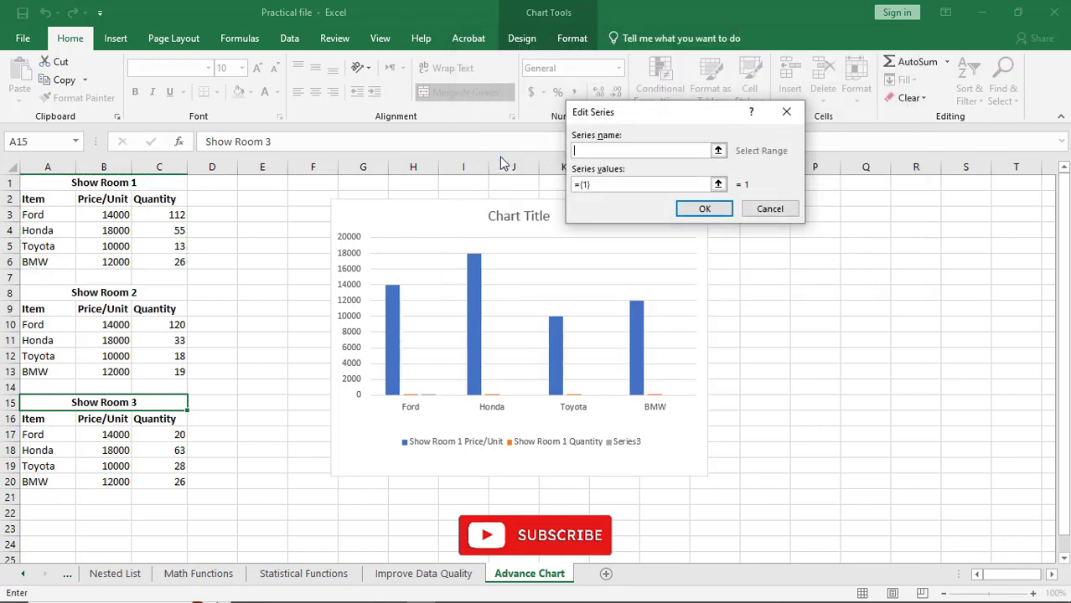
click(718, 151)
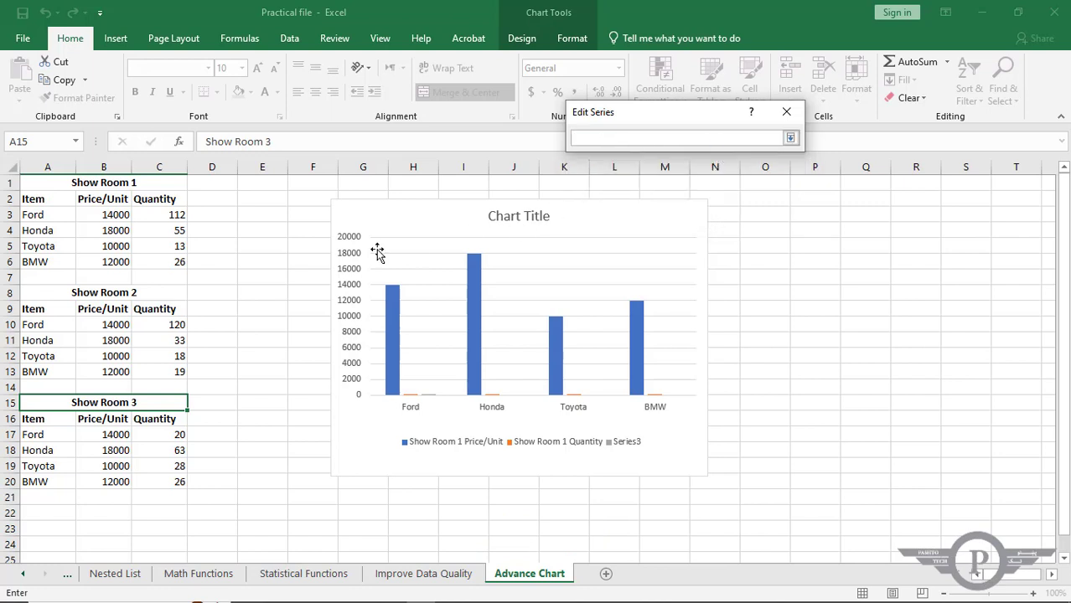
click(100, 294)
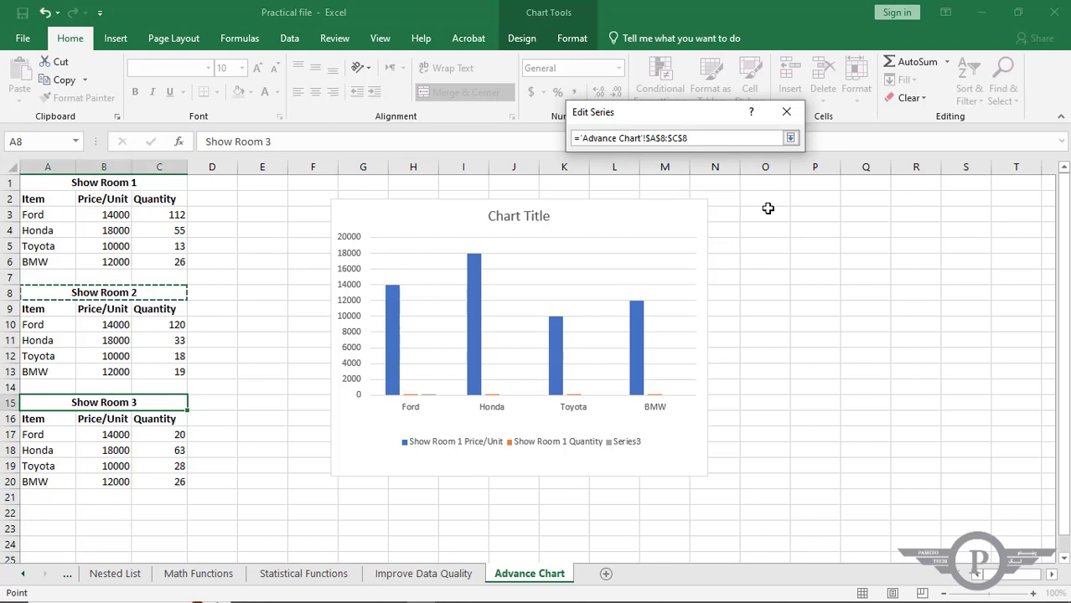
click(790, 139)
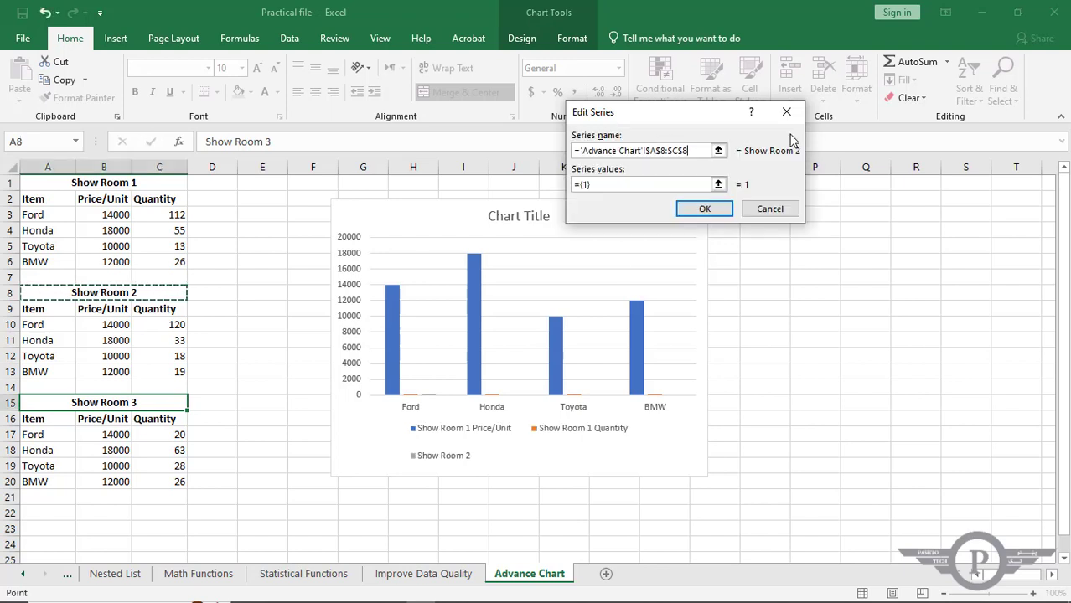
Set the new Show Room 2 series values to the Price/Unit range B10:B13 and accept the series
click(726, 187)
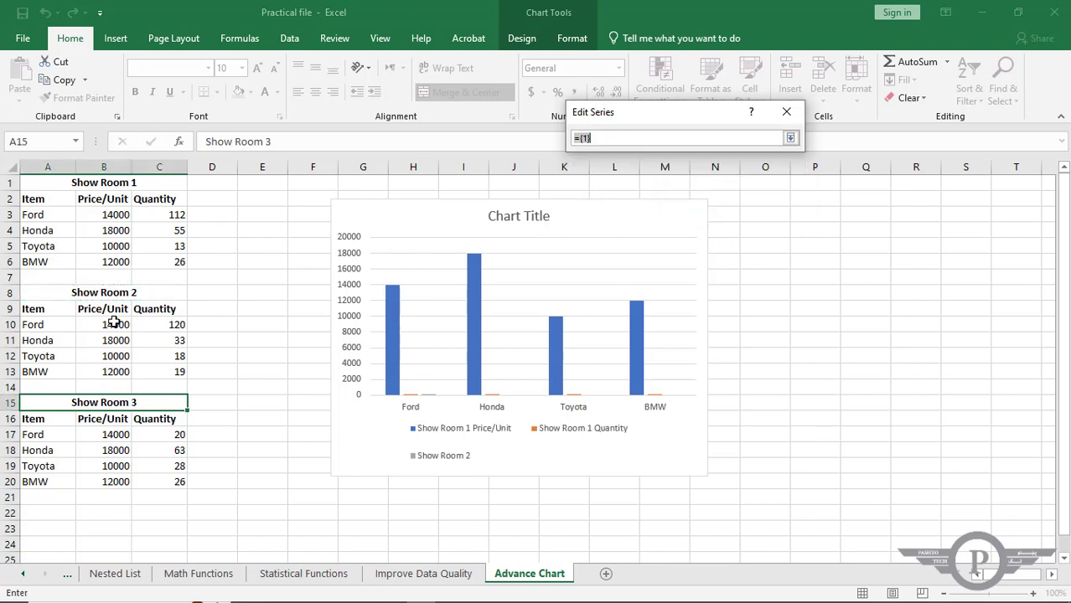
drag(114, 322, 115, 366)
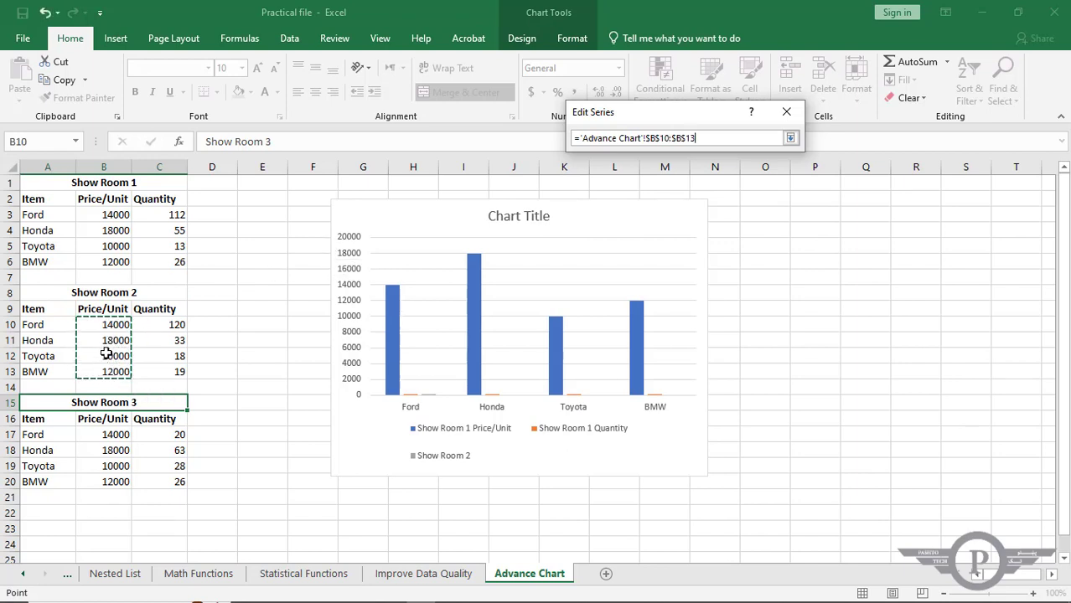
click(790, 138)
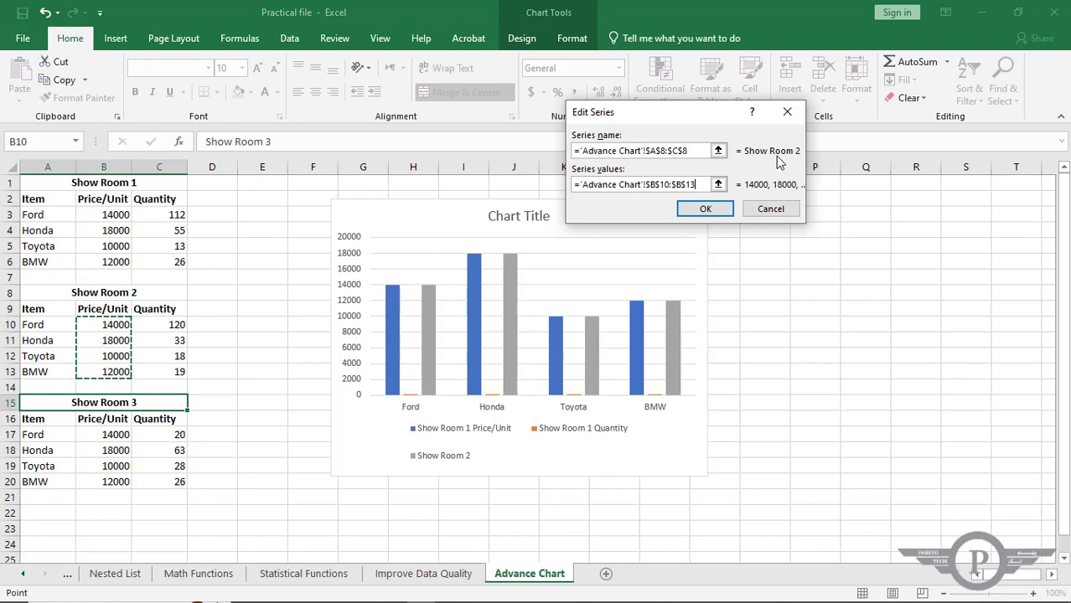
click(712, 211)
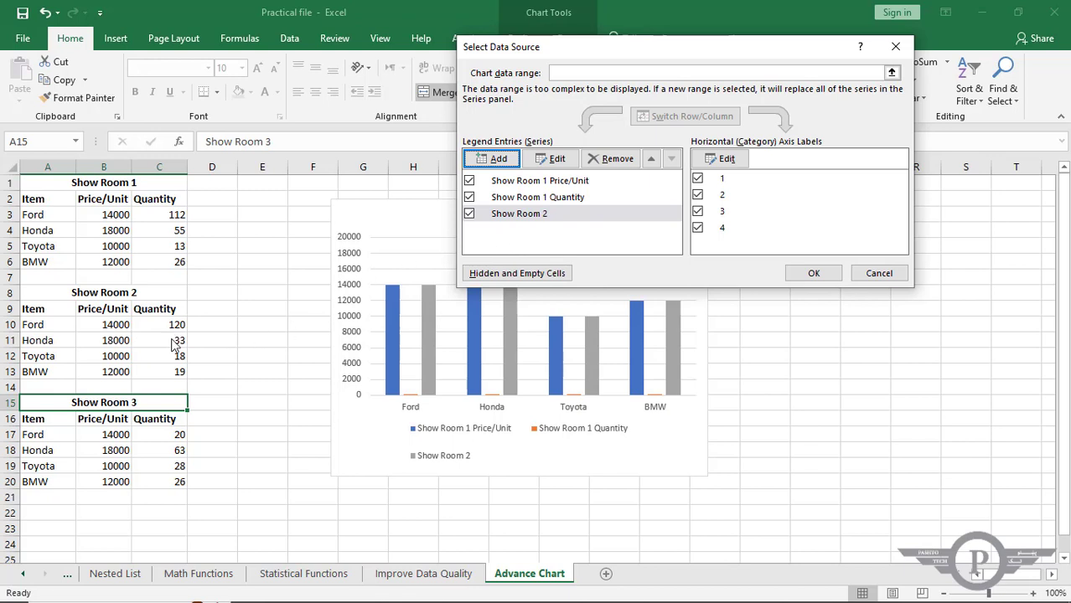
Add a second Show Room 2 series to the chart's data source, taking its name from the heading in A8:C8
click(499, 159)
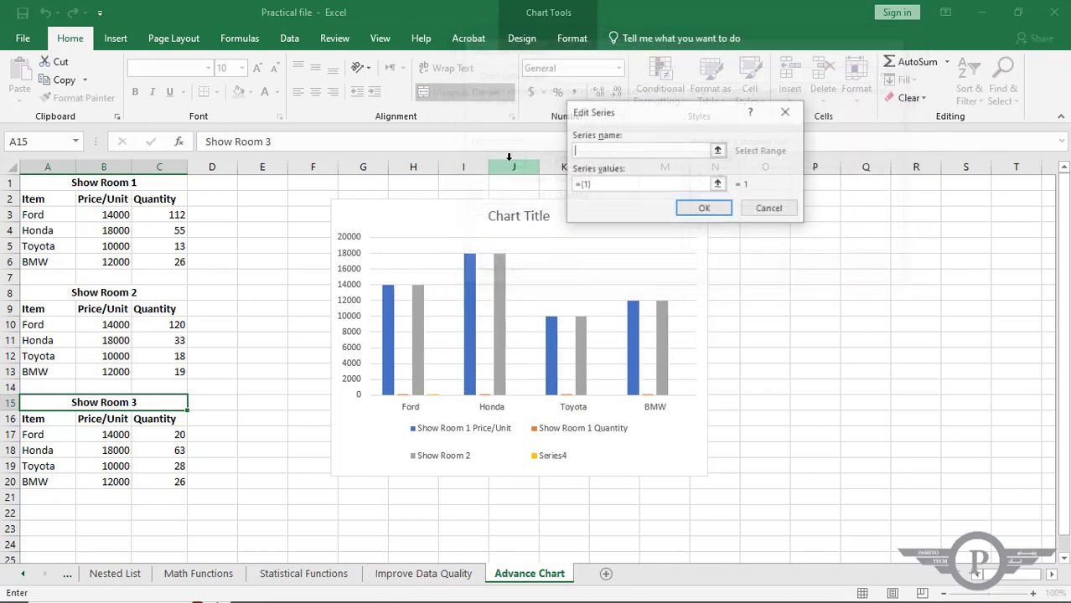
click(718, 151)
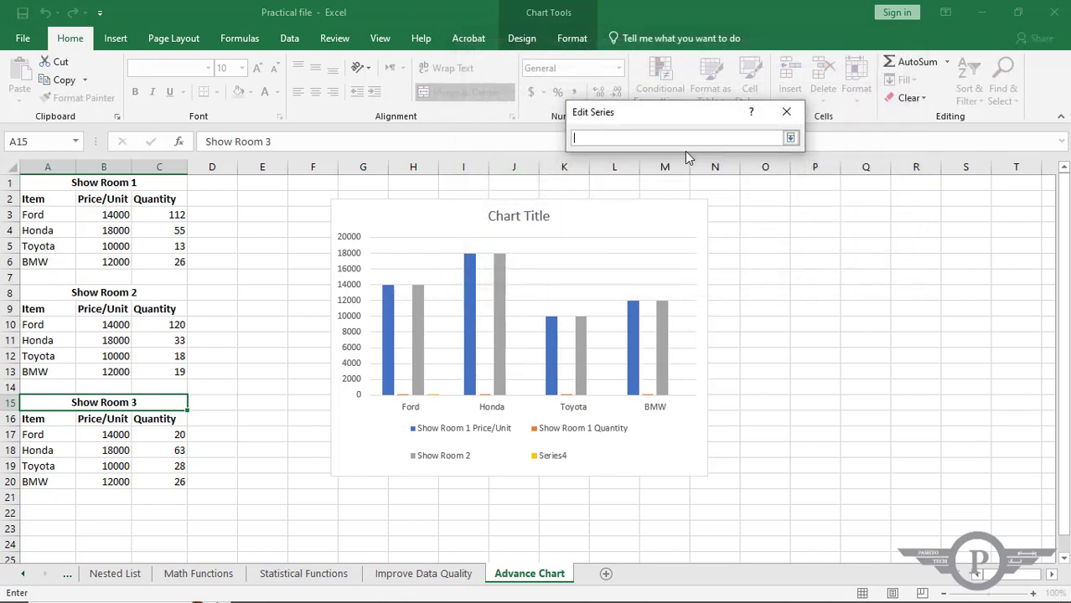
click(788, 136)
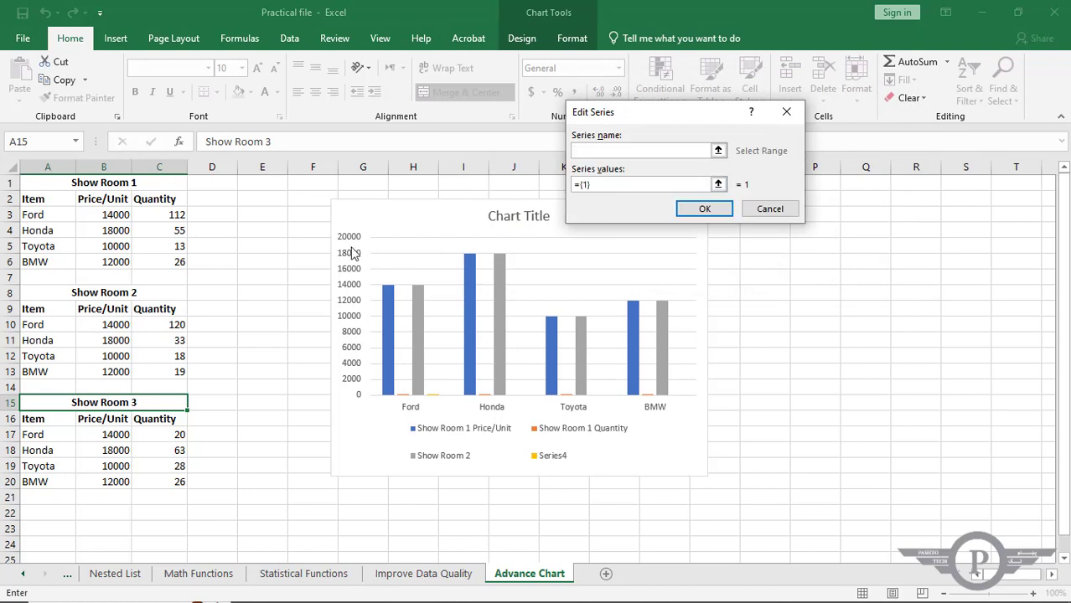
click(718, 151)
click(789, 138)
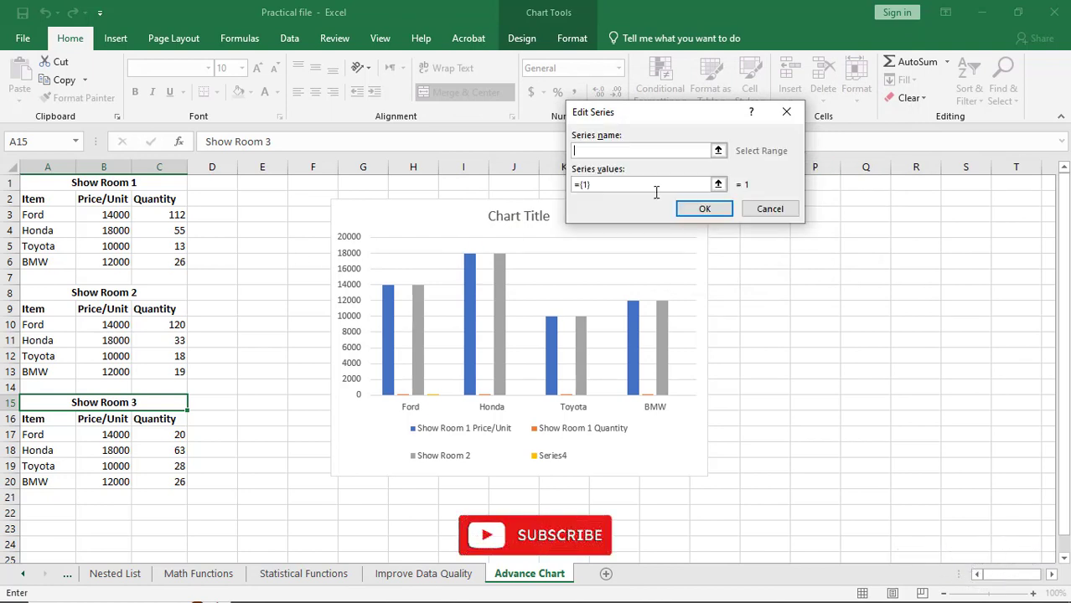
click(719, 150)
click(114, 291)
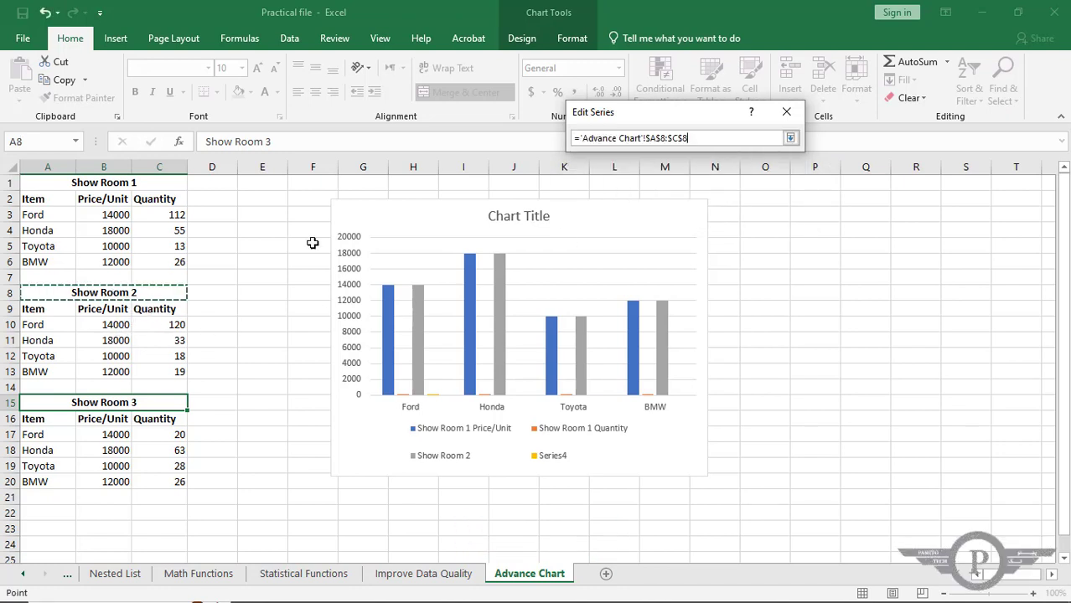
click(789, 138)
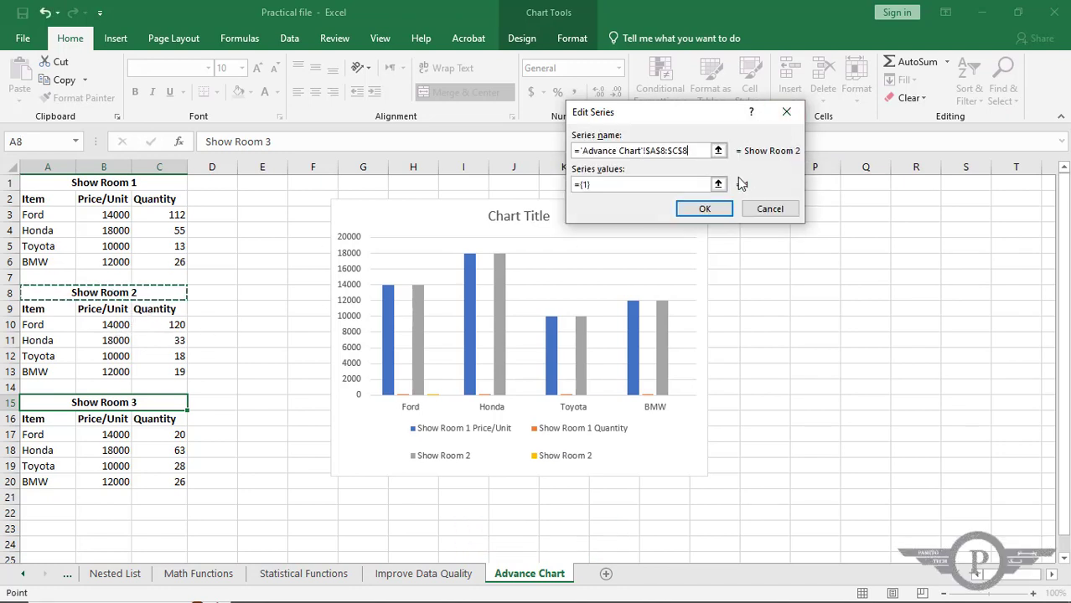
Set the second Show Room 2 series values to the Quantity range C10:C13 and accept the series
click(718, 184)
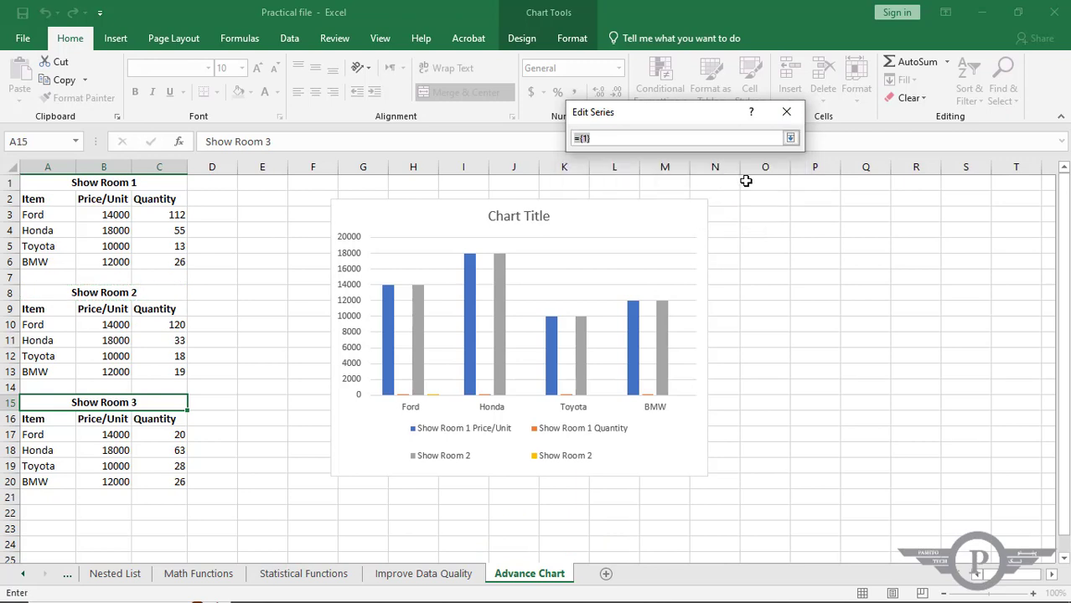
drag(167, 330, 178, 371)
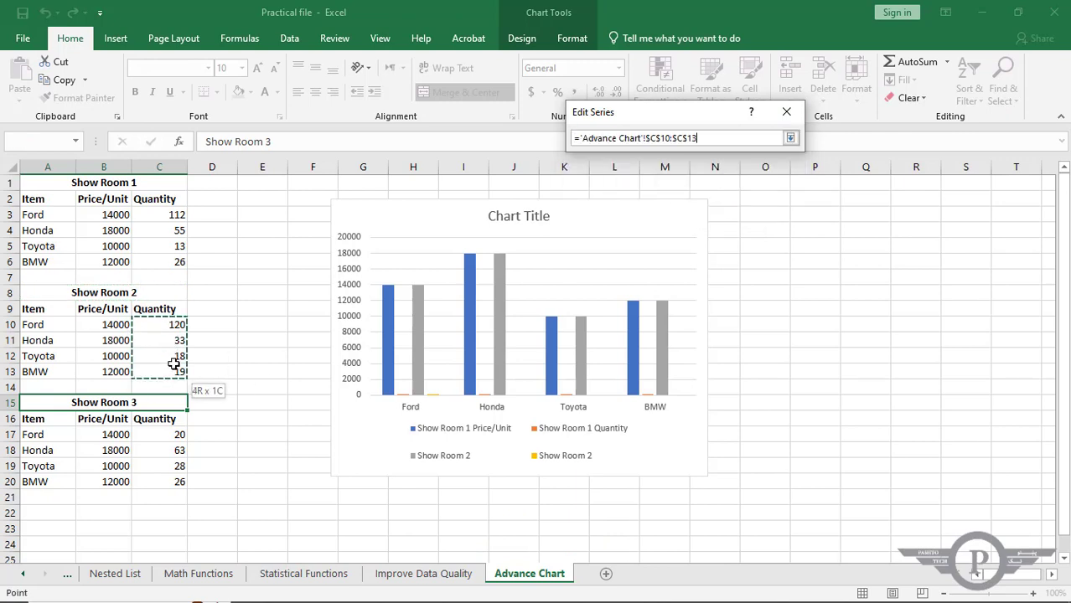
click(790, 137)
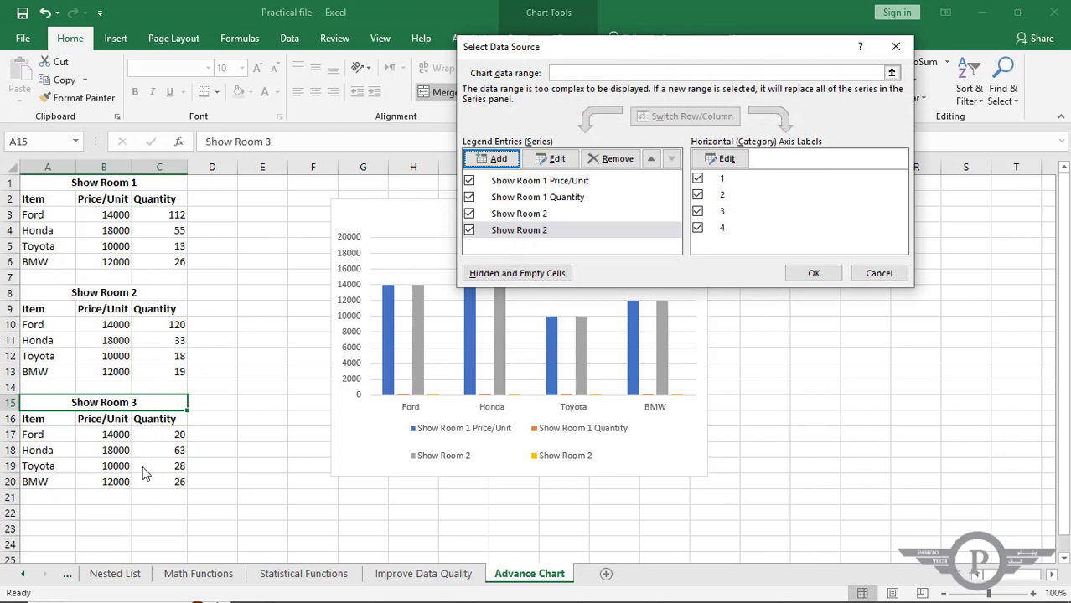
Add a new data series to the chart's data source, taking its name from the Show Room 3 heading in A15:C15
click(498, 159)
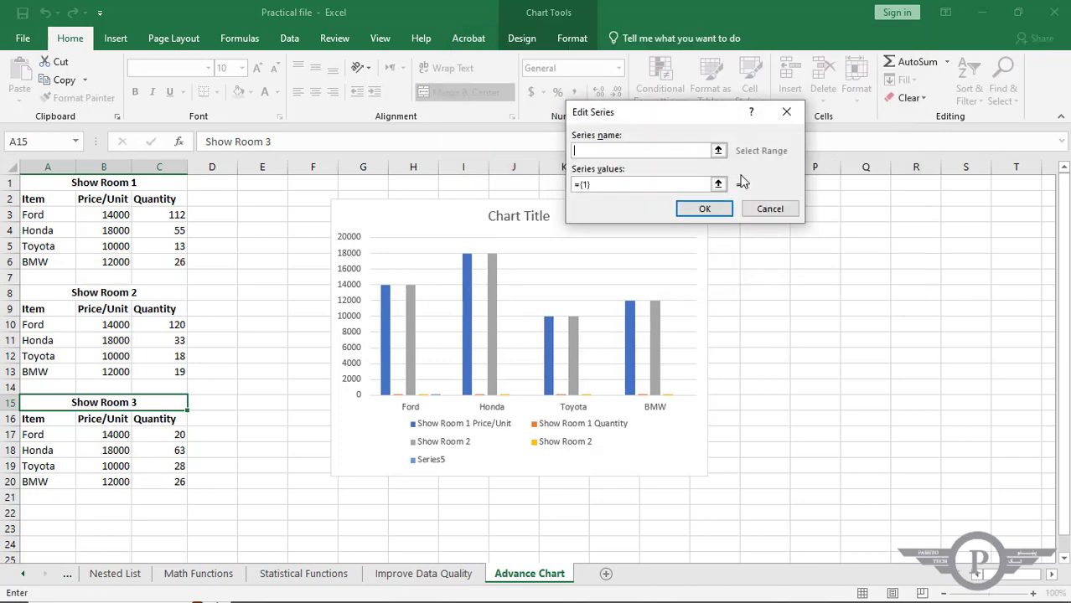
click(718, 151)
click(98, 398)
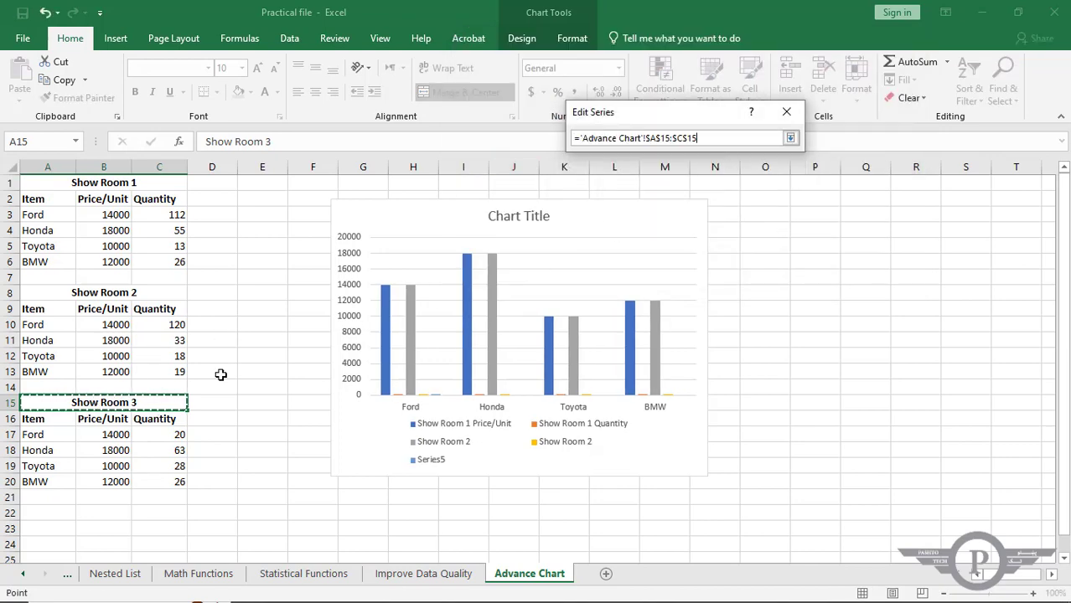
click(790, 138)
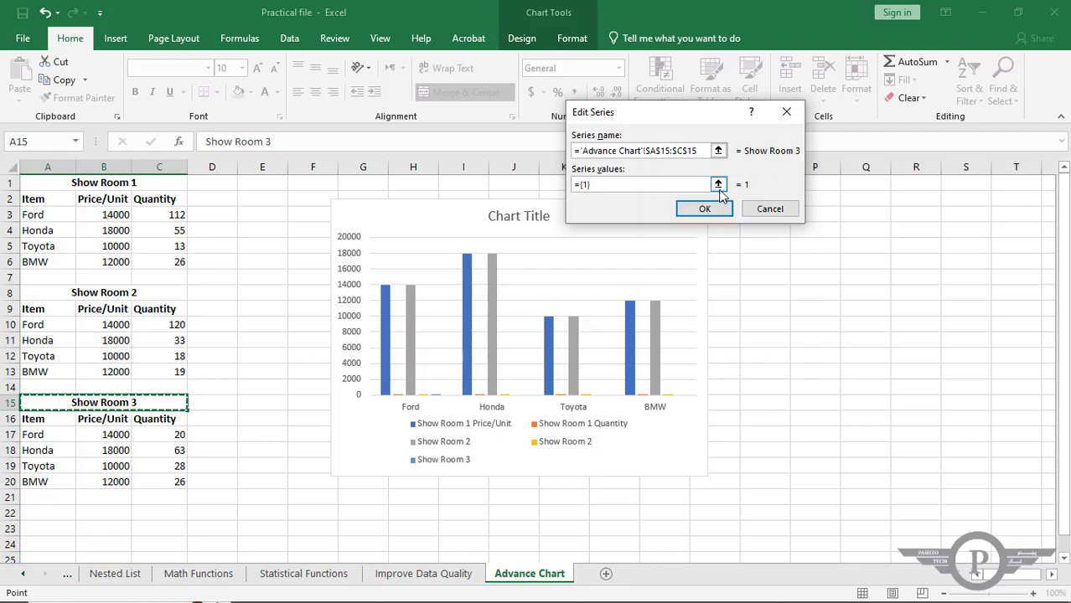
Set the new Show Room 3 series values to the Price/Unit range B17:B20 and accept the series
click(718, 185)
drag(128, 435, 116, 482)
click(790, 137)
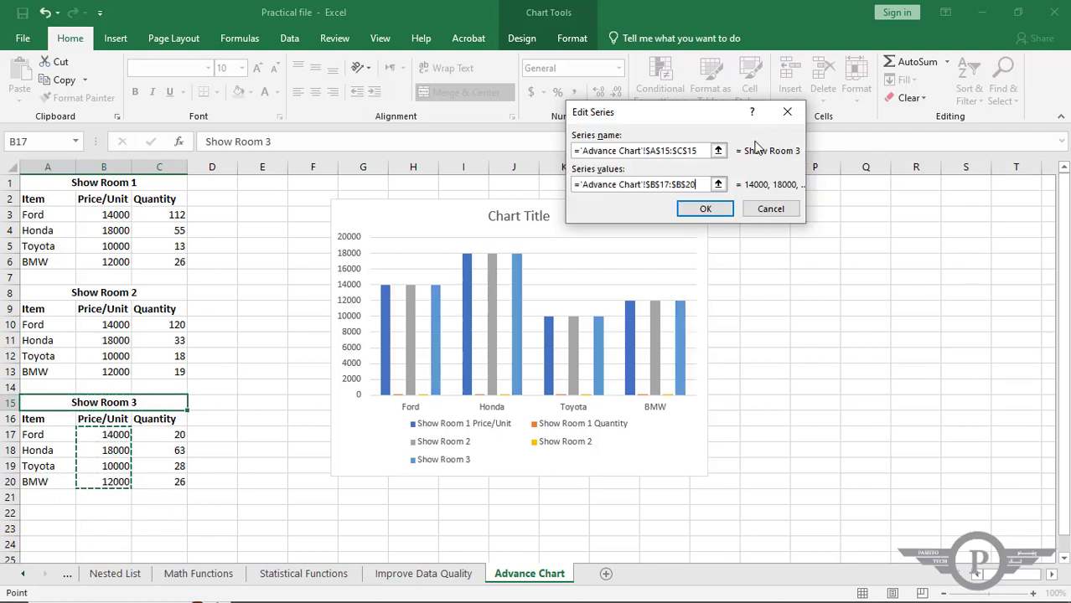
click(708, 210)
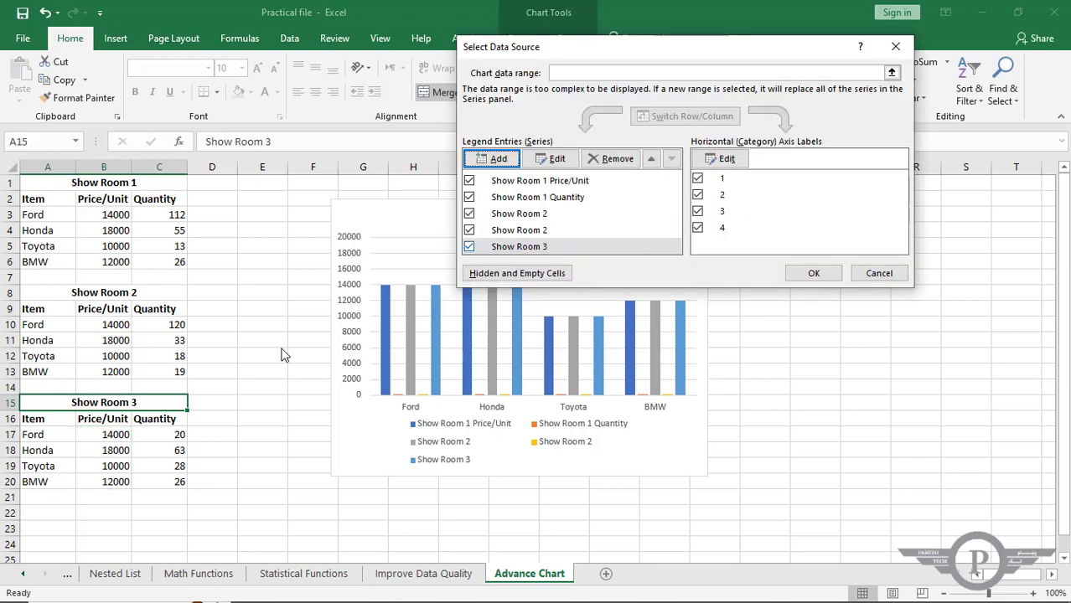
Add a second Show Room 3 series to the chart's data source, named from the heading in A15:C15
click(494, 159)
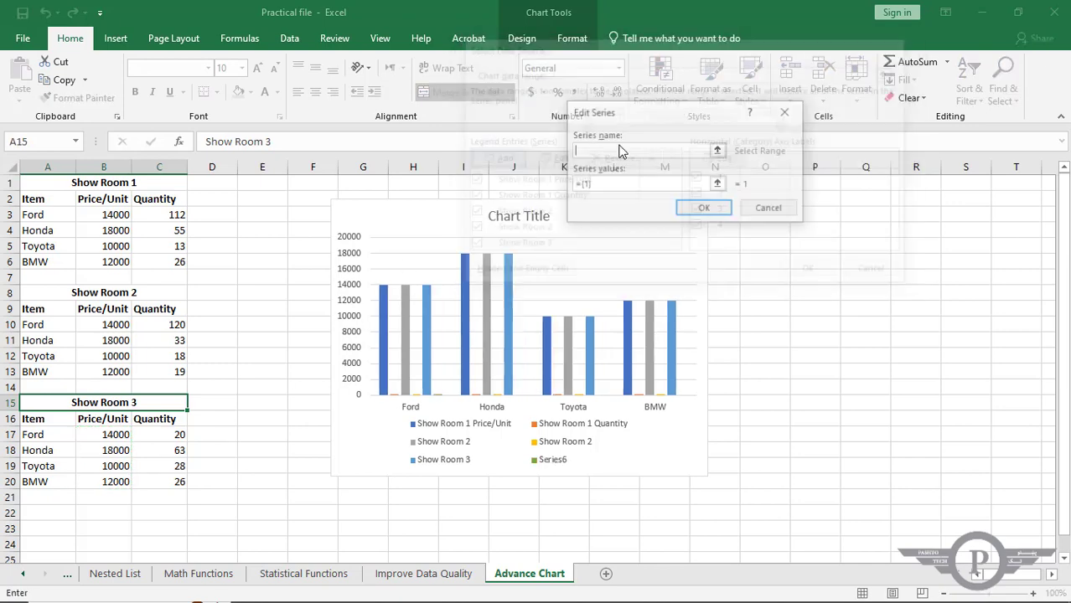
click(719, 151)
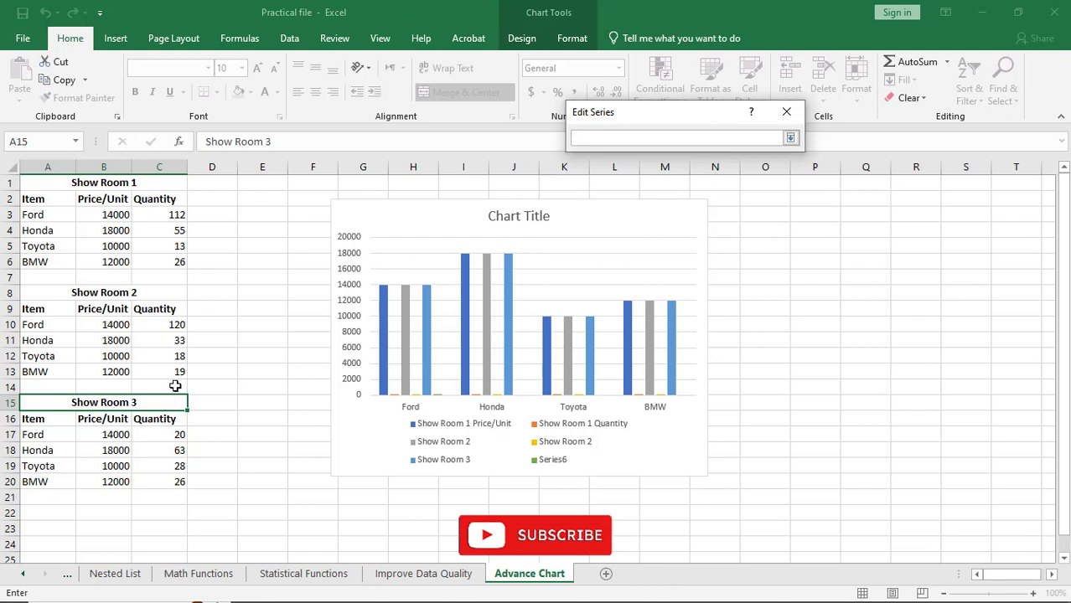
click(147, 404)
click(789, 138)
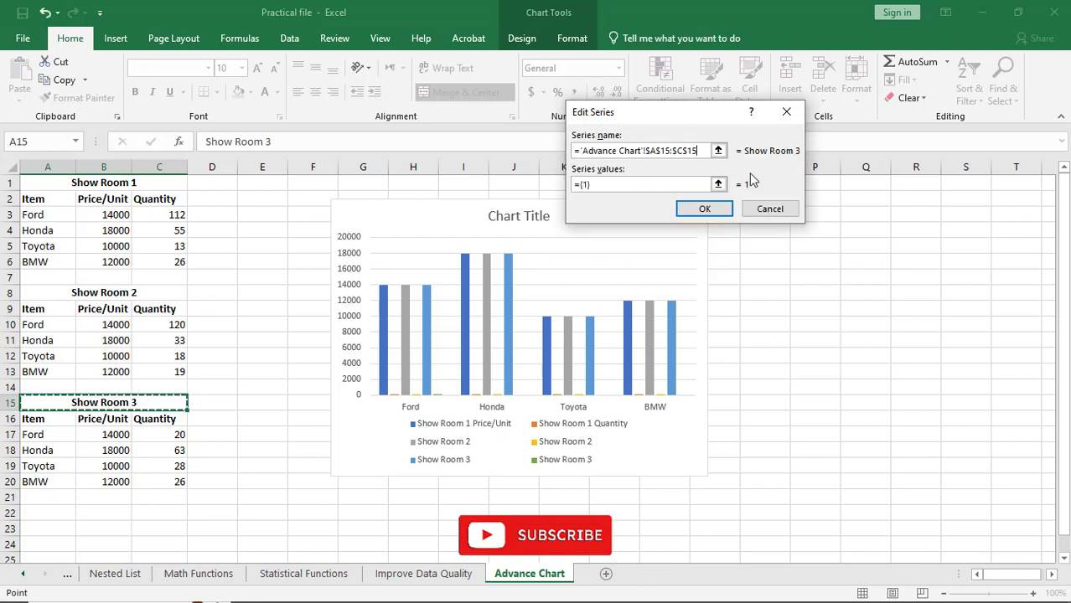
Set the second Show Room 3 series values to the Quantity range C17:C20 and accept the series and the data source changes
click(718, 184)
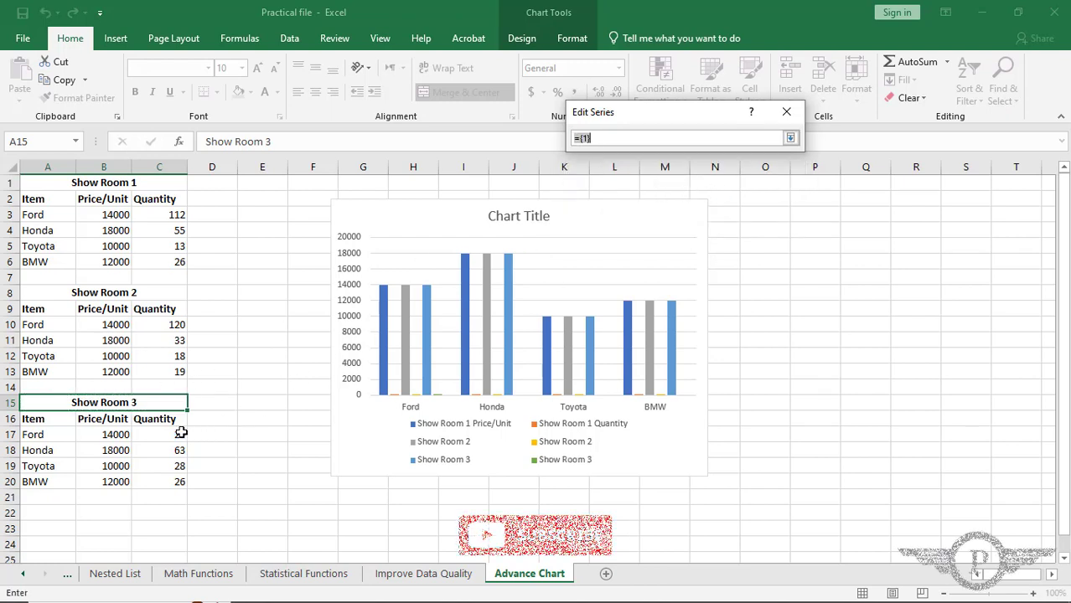
drag(155, 432, 172, 479)
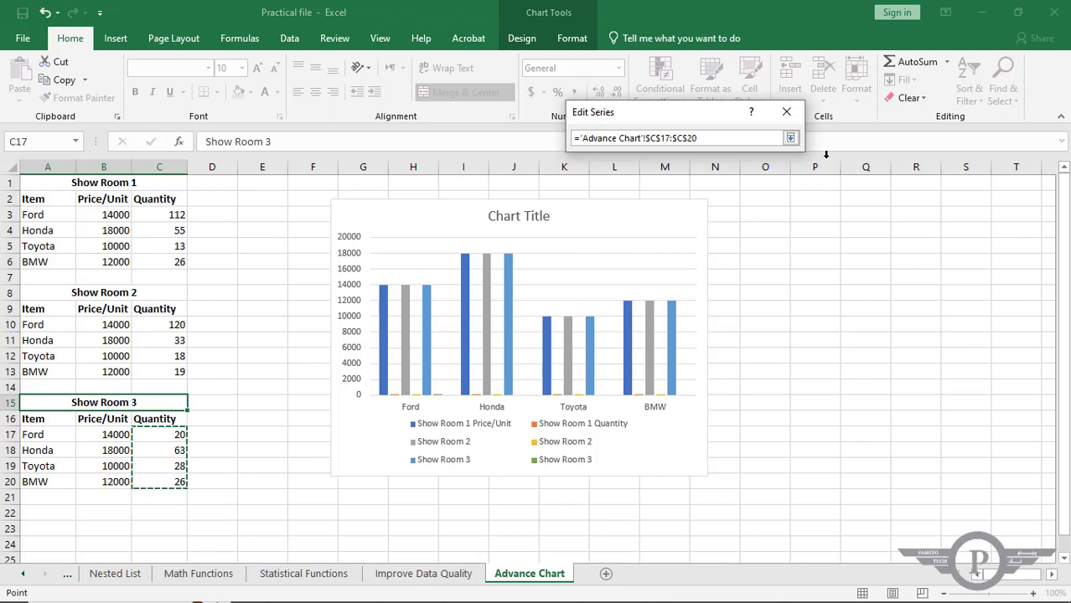
click(790, 139)
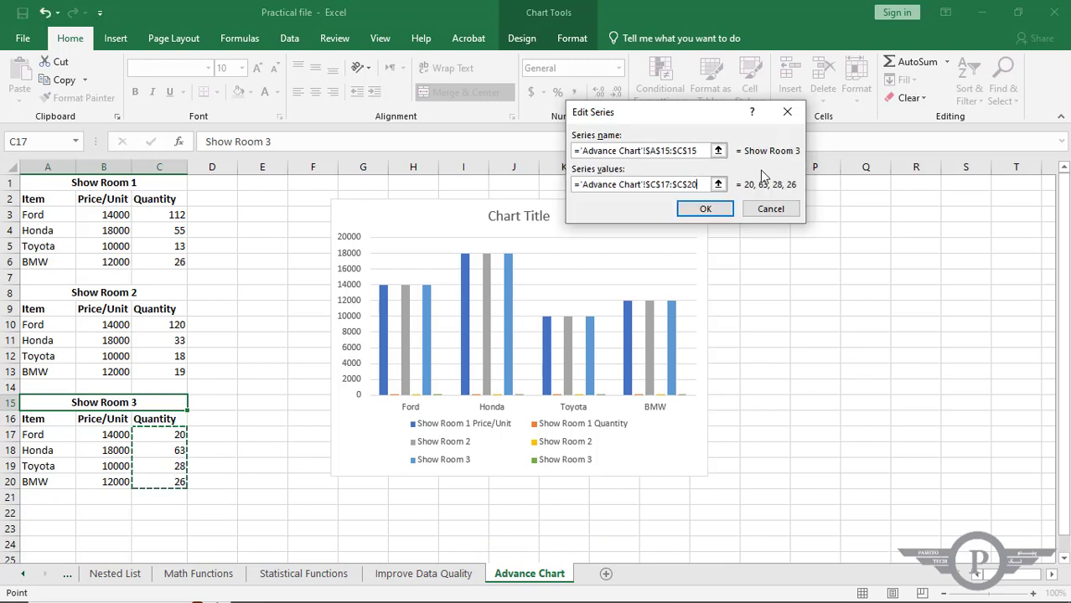
click(714, 210)
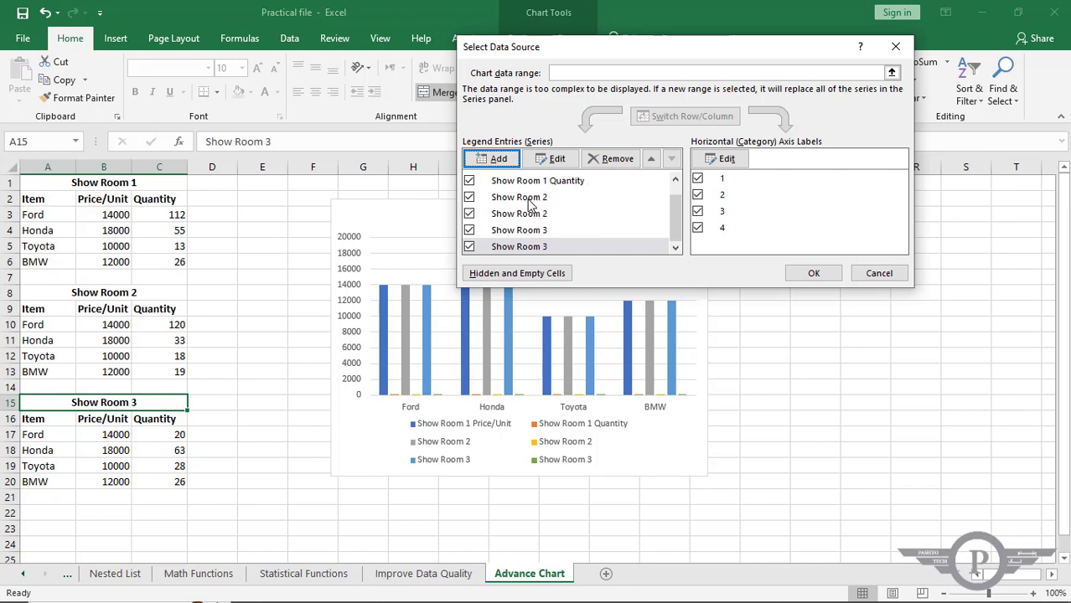
scroll(554, 186, up, 1)
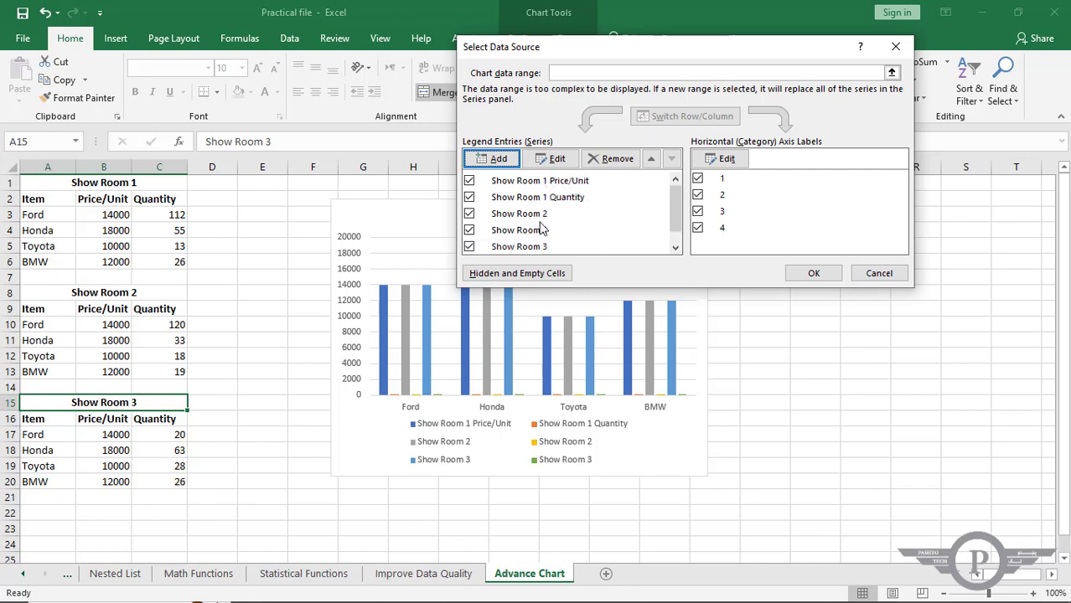
scroll(553, 242, down, 1)
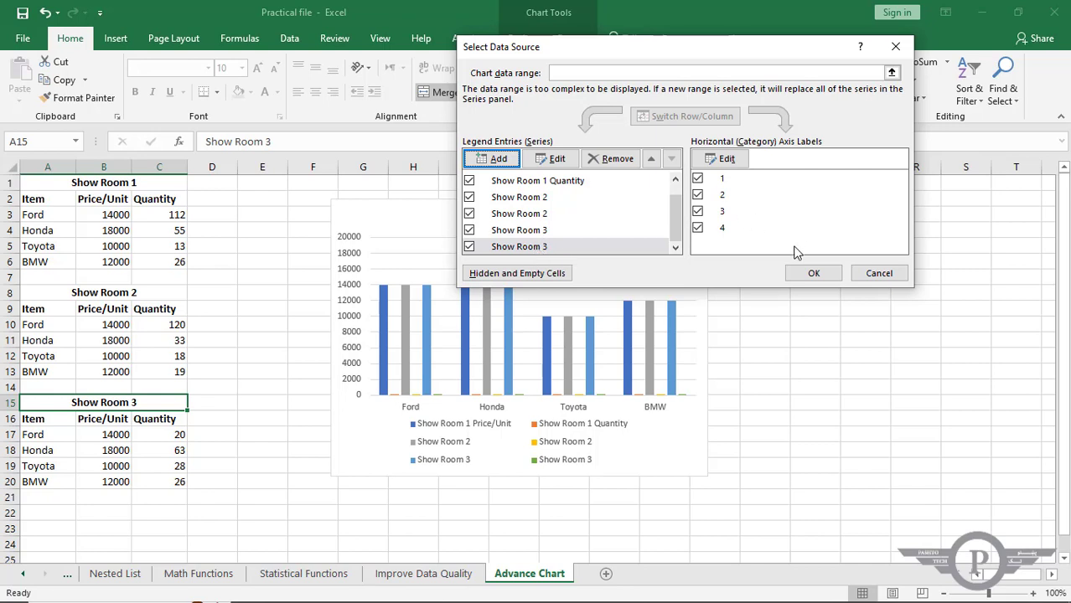
click(812, 280)
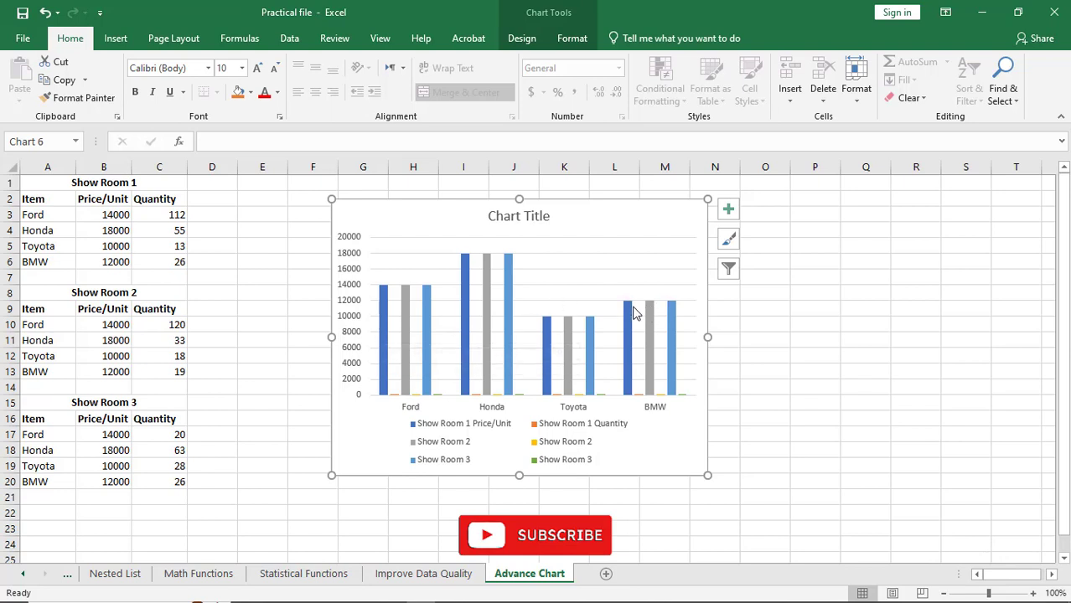
mouse_move(634, 313)
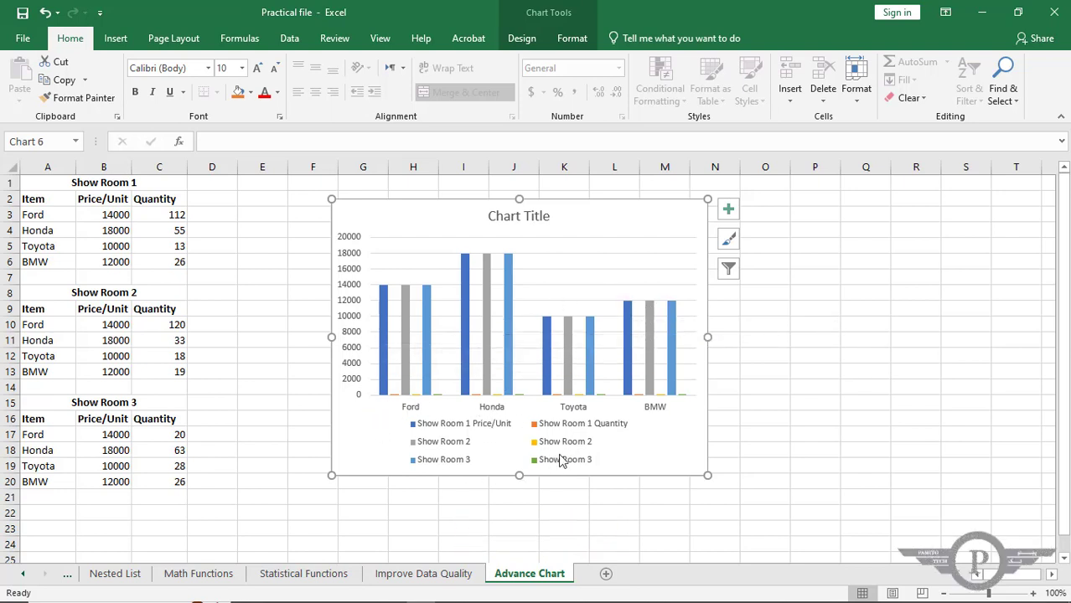
click(110, 167)
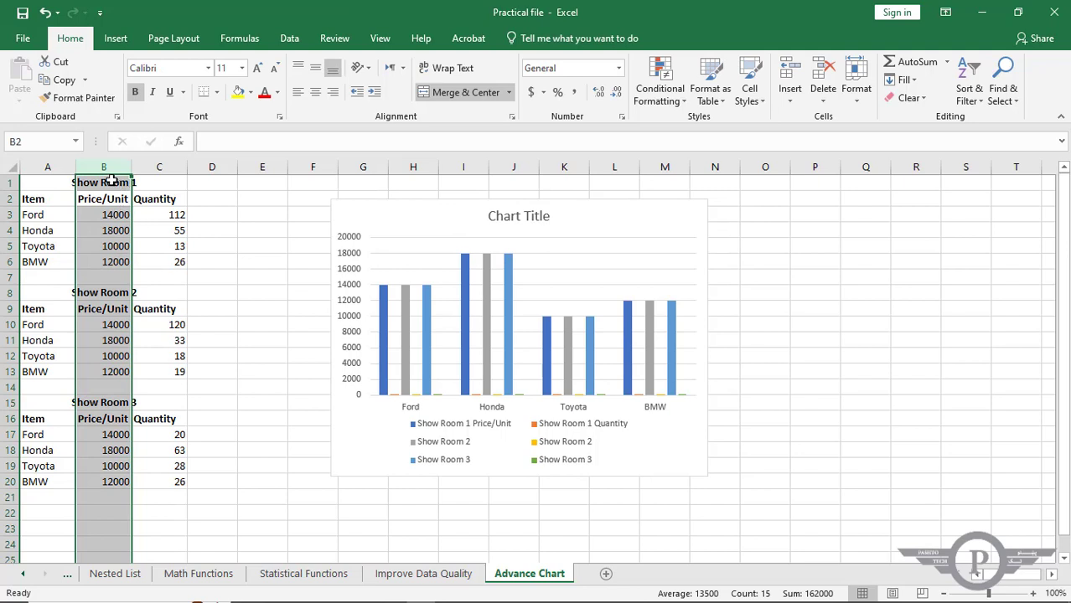
click(161, 212)
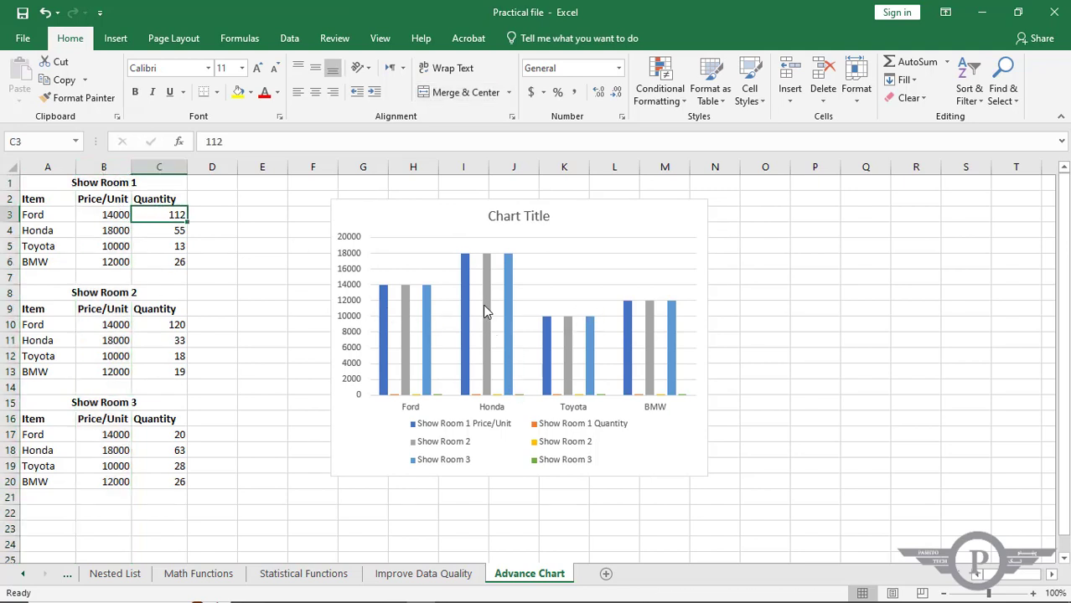
Filter the chart to the three quantity series by excluding the Price/Unit series of Show Rooms 1, 2 and 3
mouse_move(648, 325)
click(695, 229)
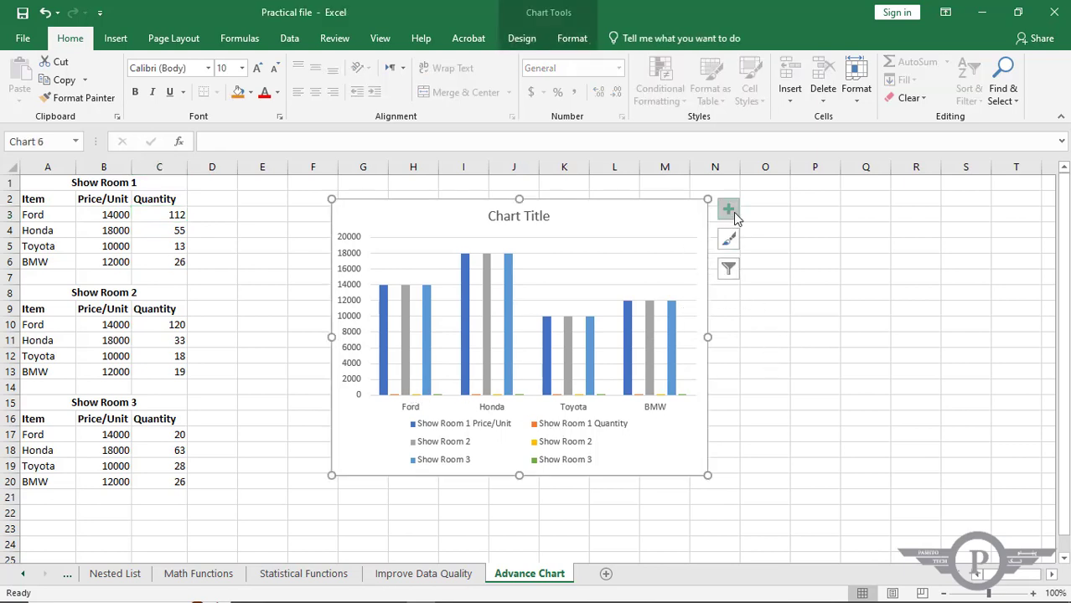
click(729, 270)
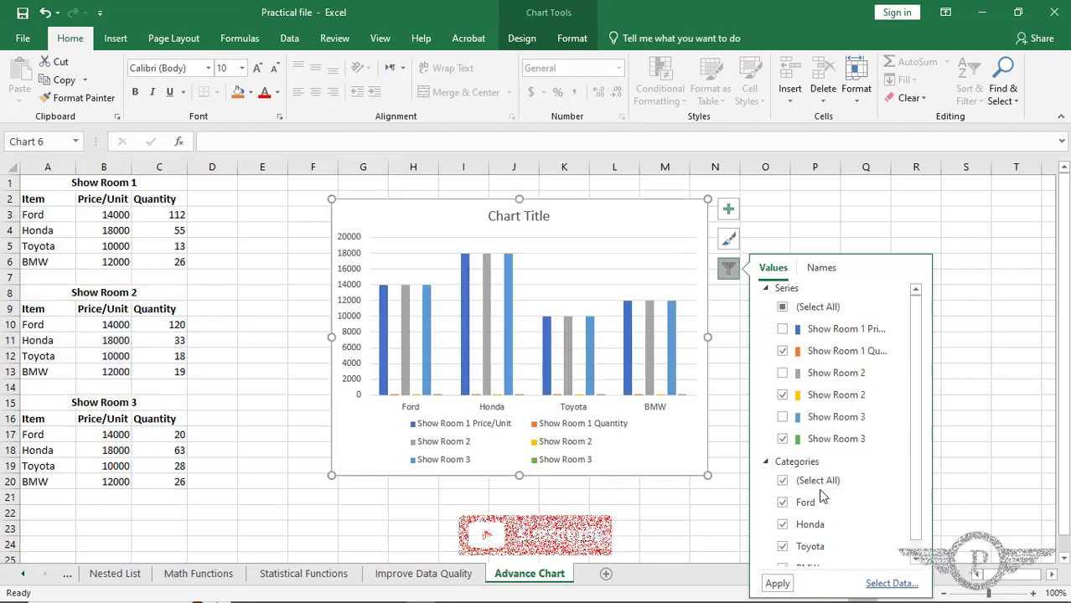
click(776, 584)
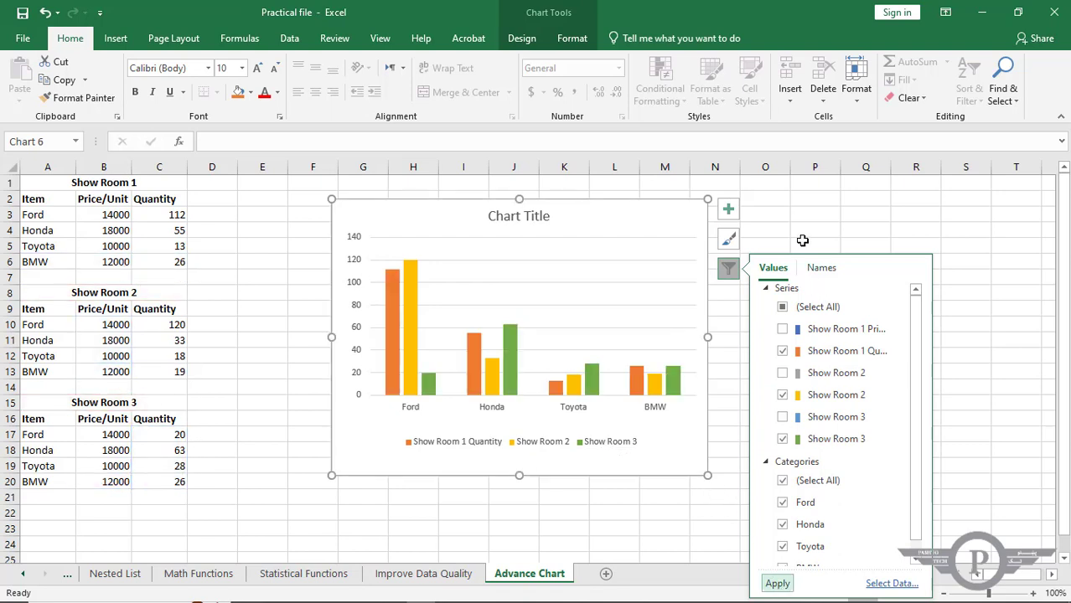
Set the Ford quantity of Show Room 3 in C17 to 23 and check its column in the chart
click(172, 439)
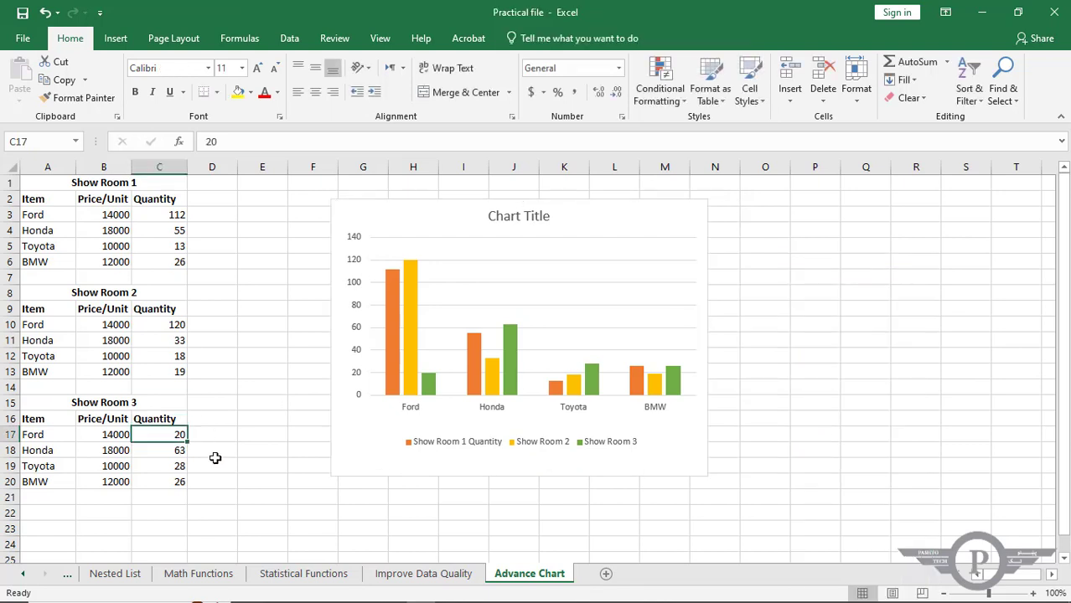
text(2)
key(Return)
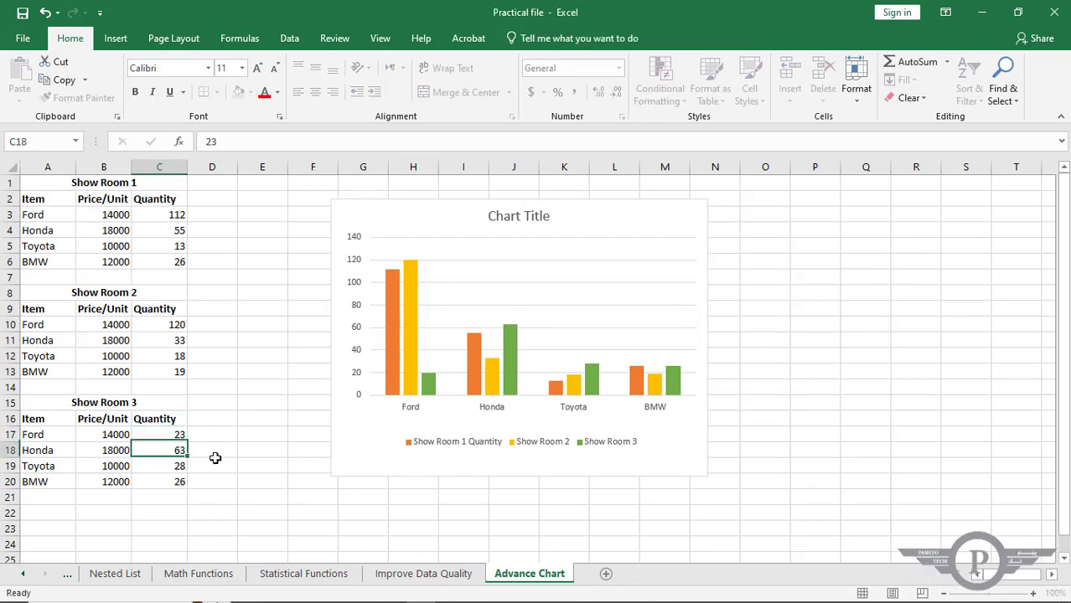
click(429, 378)
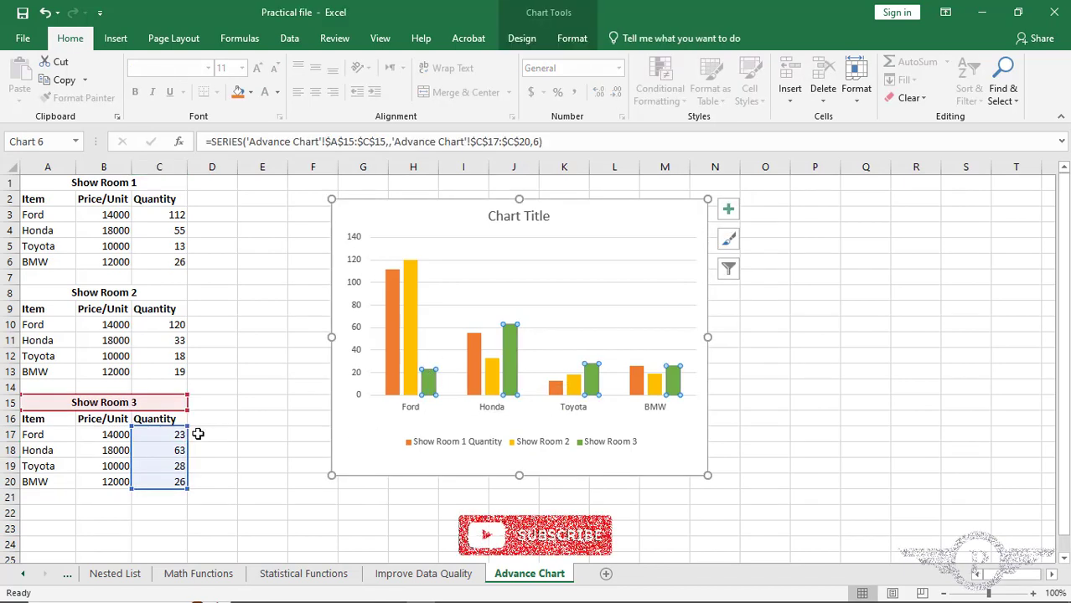
Set the Ford quantity of Show Room 3 in C17 to 25
click(170, 433)
double_click(171, 433)
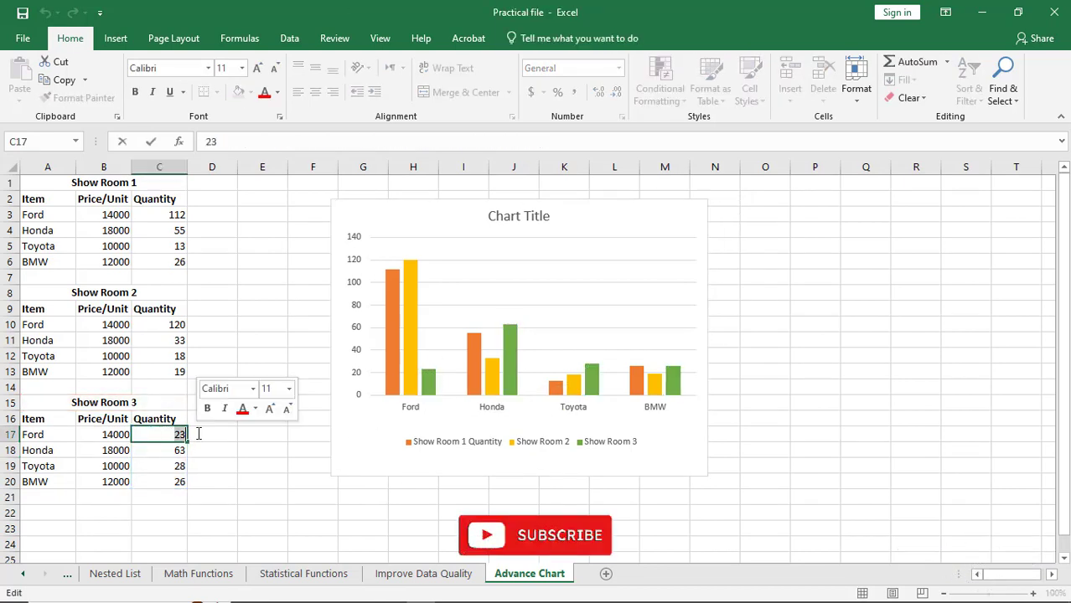
text(25)
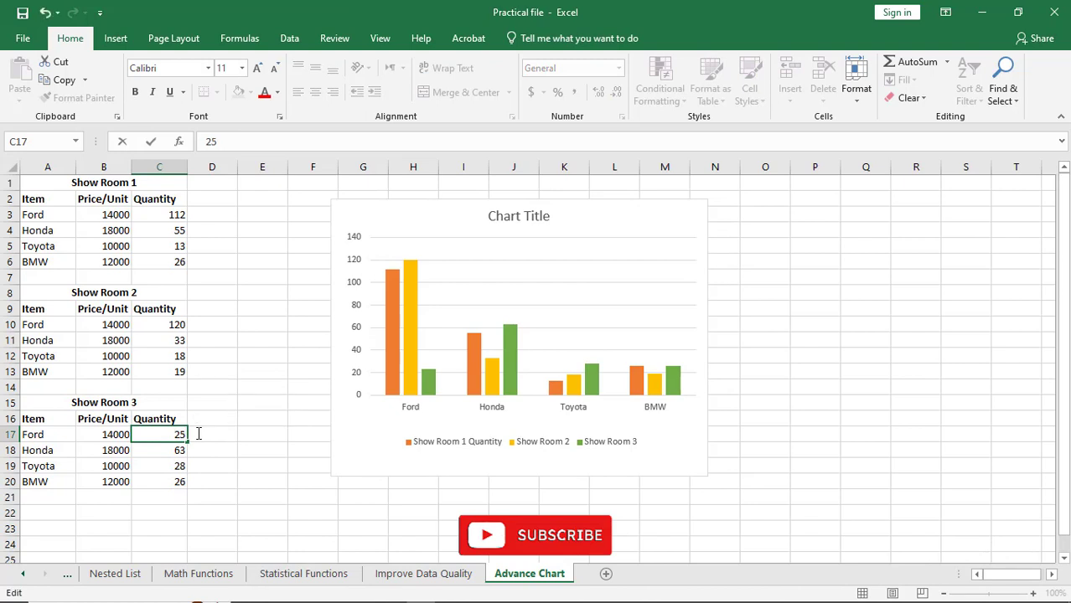
key(Return)
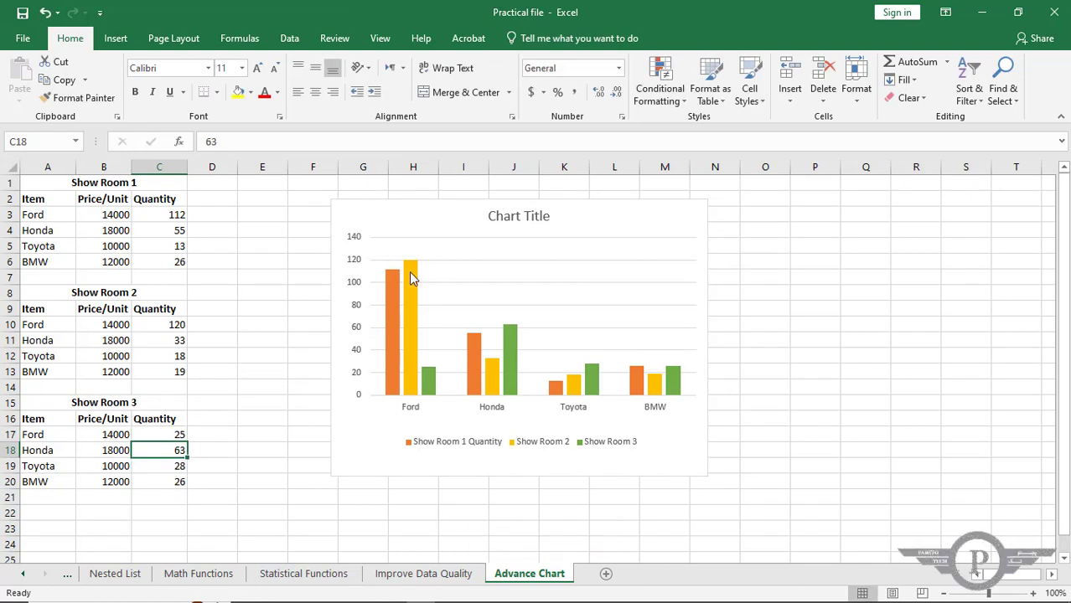
Set the Toyota quantity of Show Room 1 in C5 to 15 and check its column in the chart
click(169, 249)
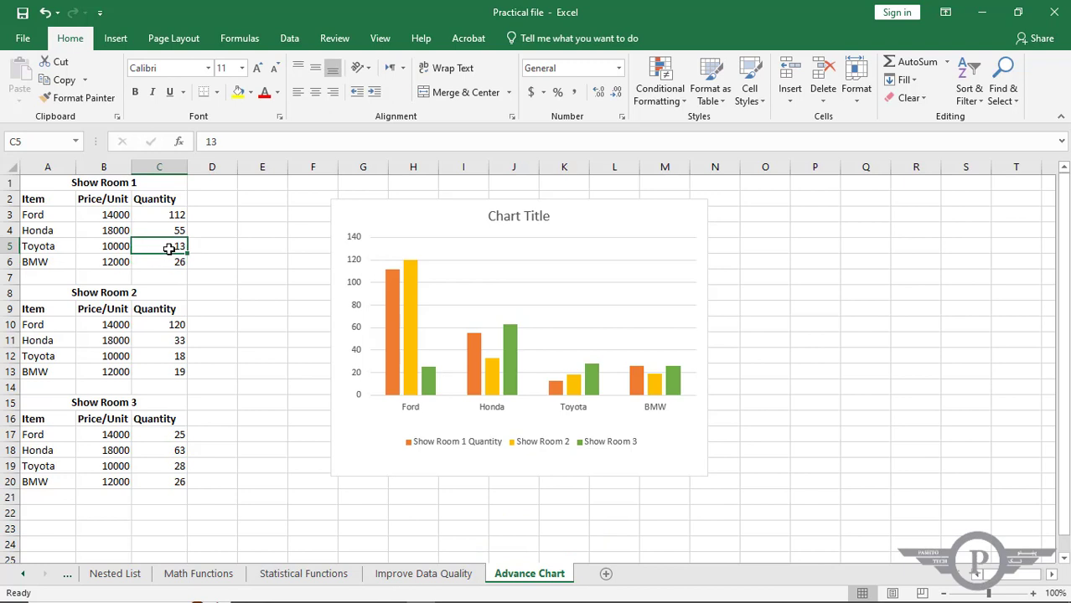
text(15)
key(Return)
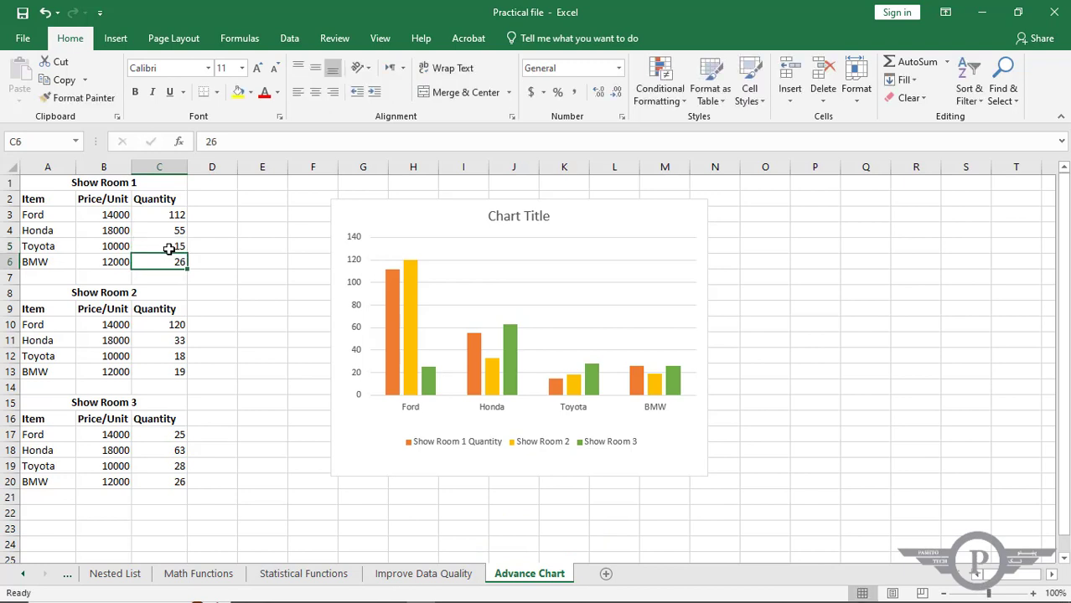
click(557, 387)
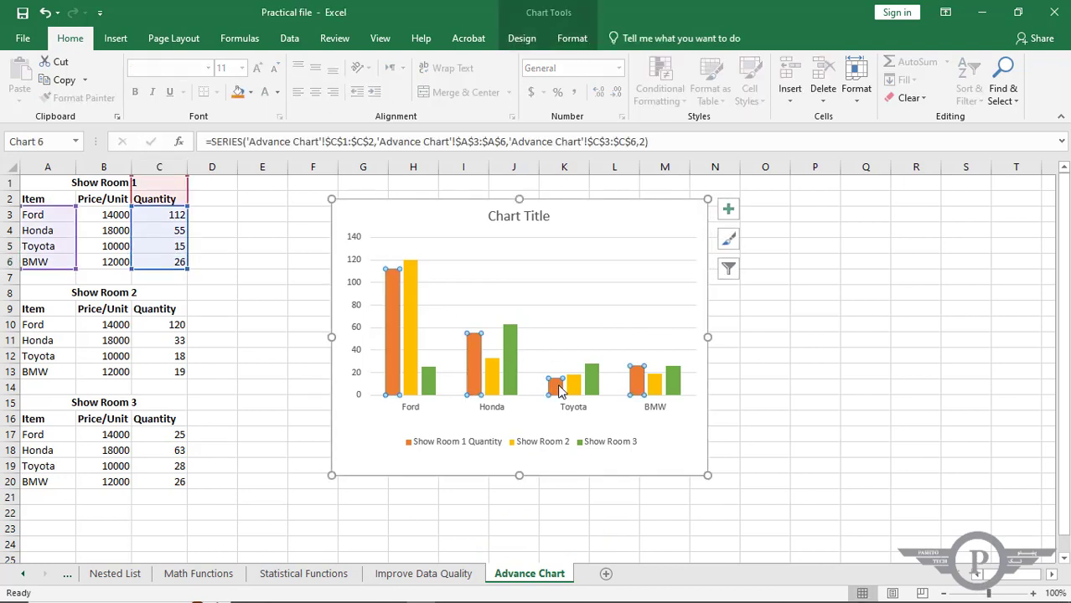
click(801, 375)
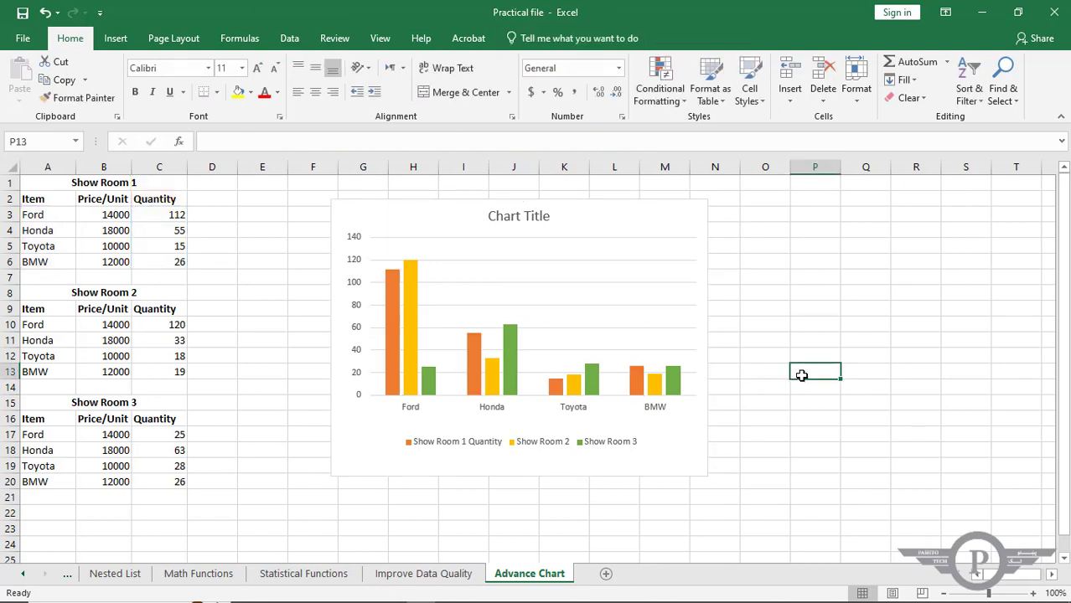